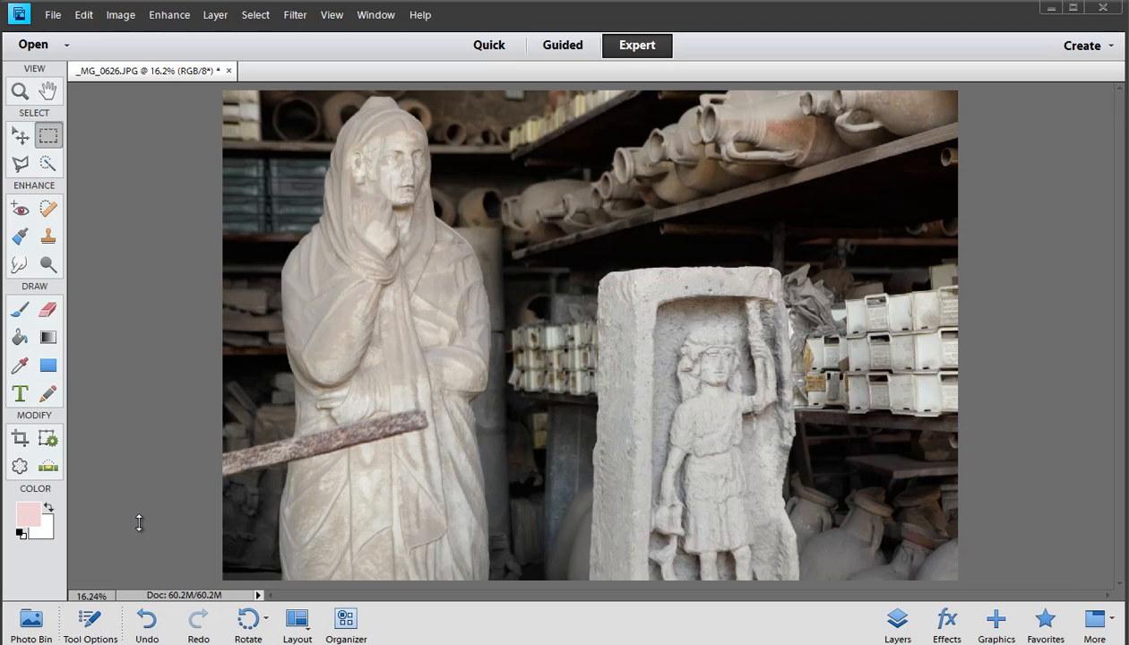
Step: Try cropping the photo to a narrow full-height frame around the tall hooded statue and undo the crop
click(21, 439)
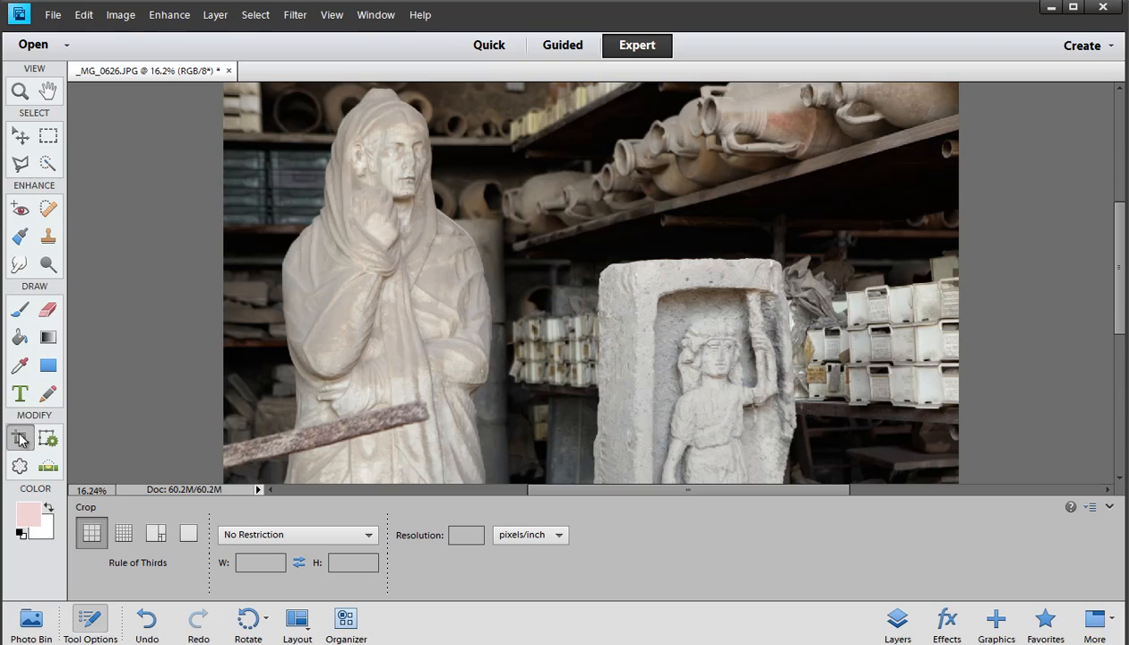
click(92, 624)
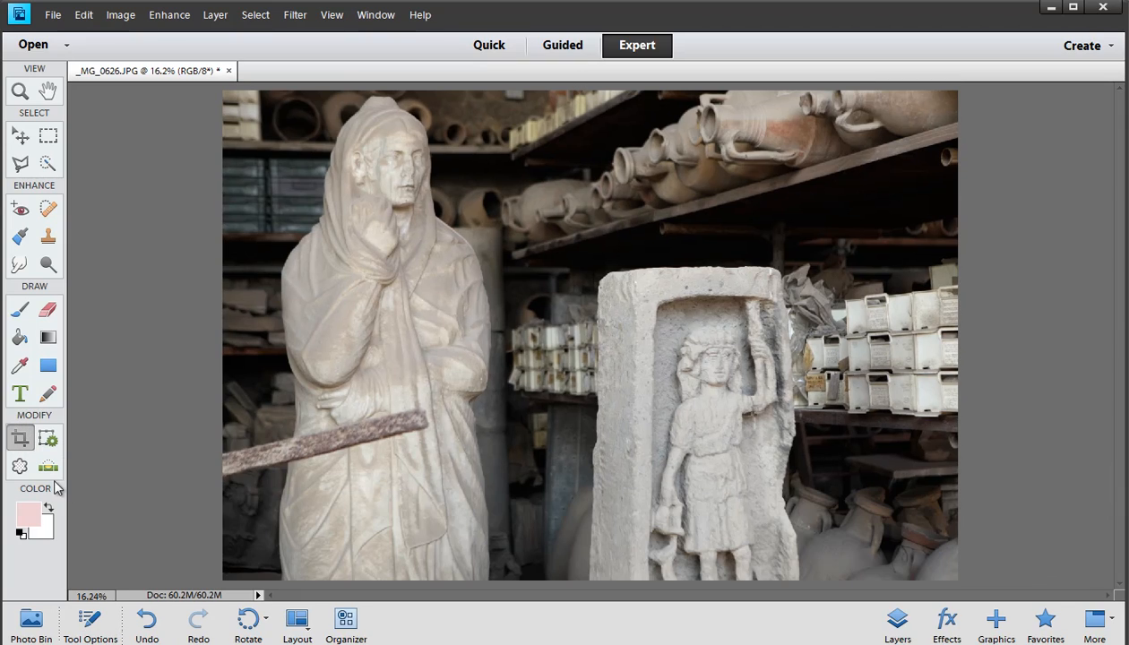
click(22, 440)
drag(211, 87, 514, 594)
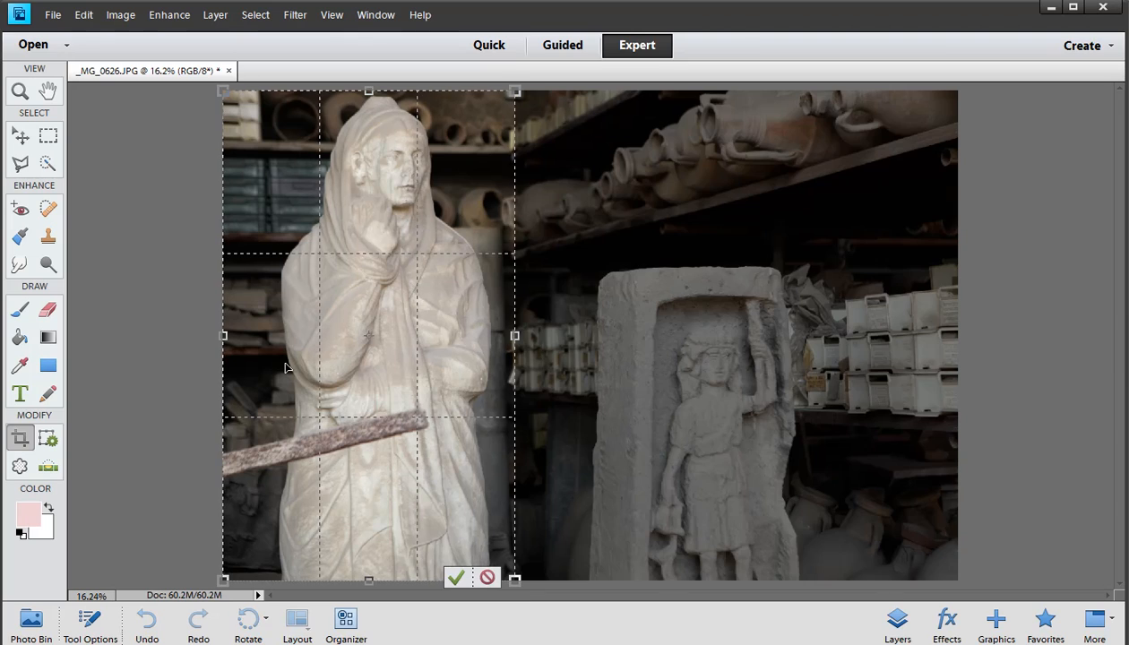
drag(224, 336, 246, 335)
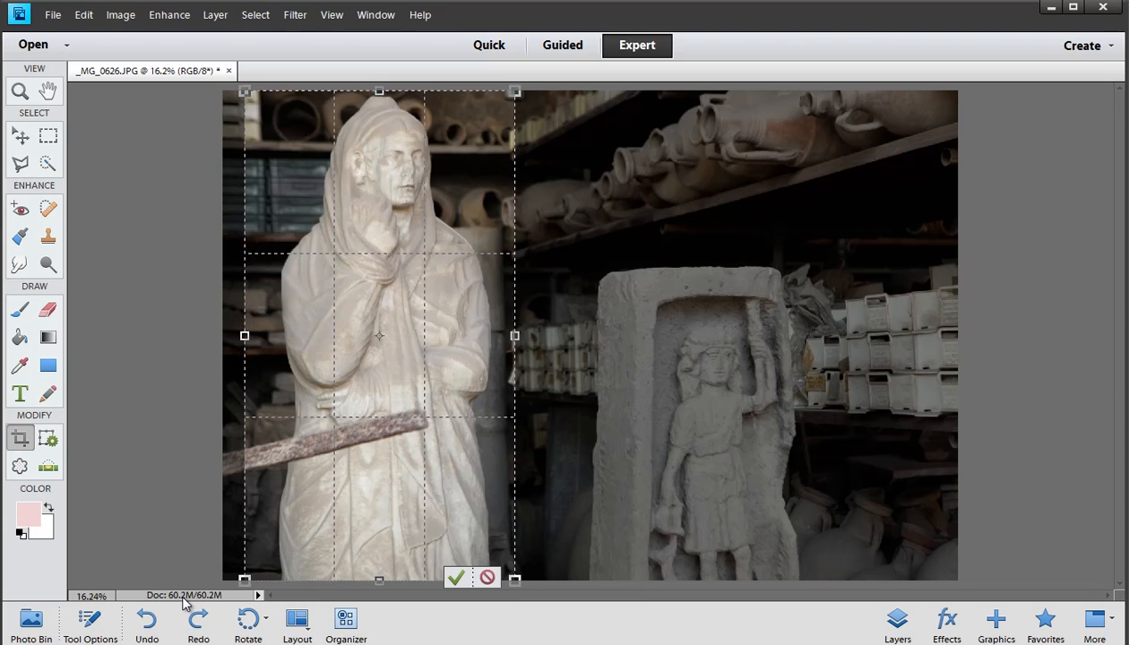
key(Return)
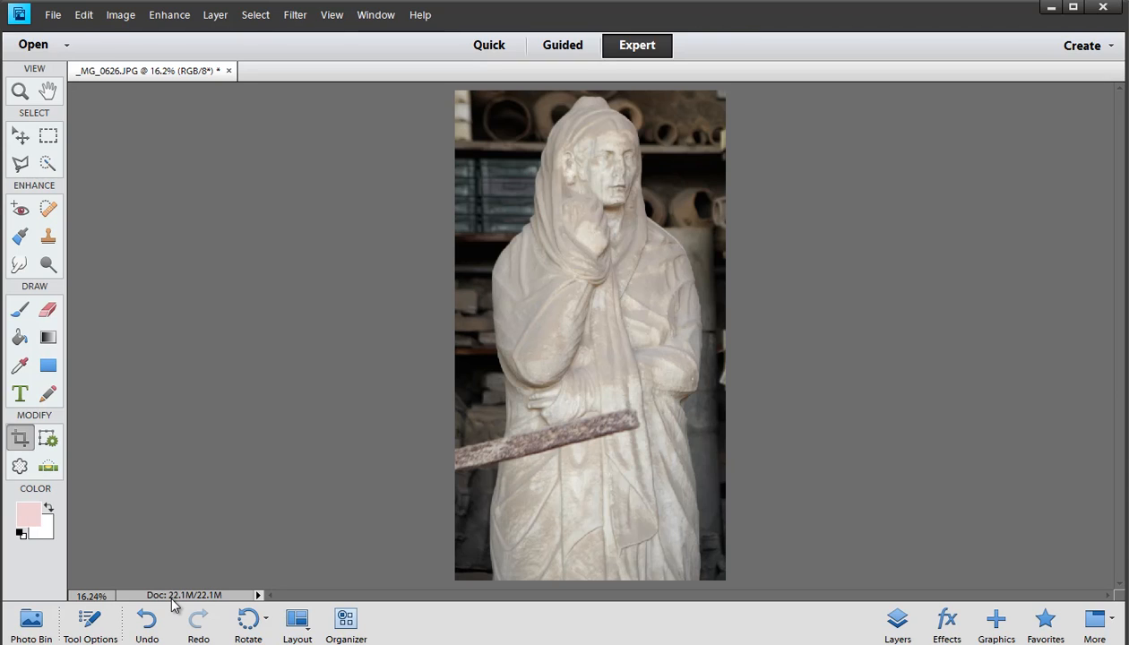
key(ctrl+z)
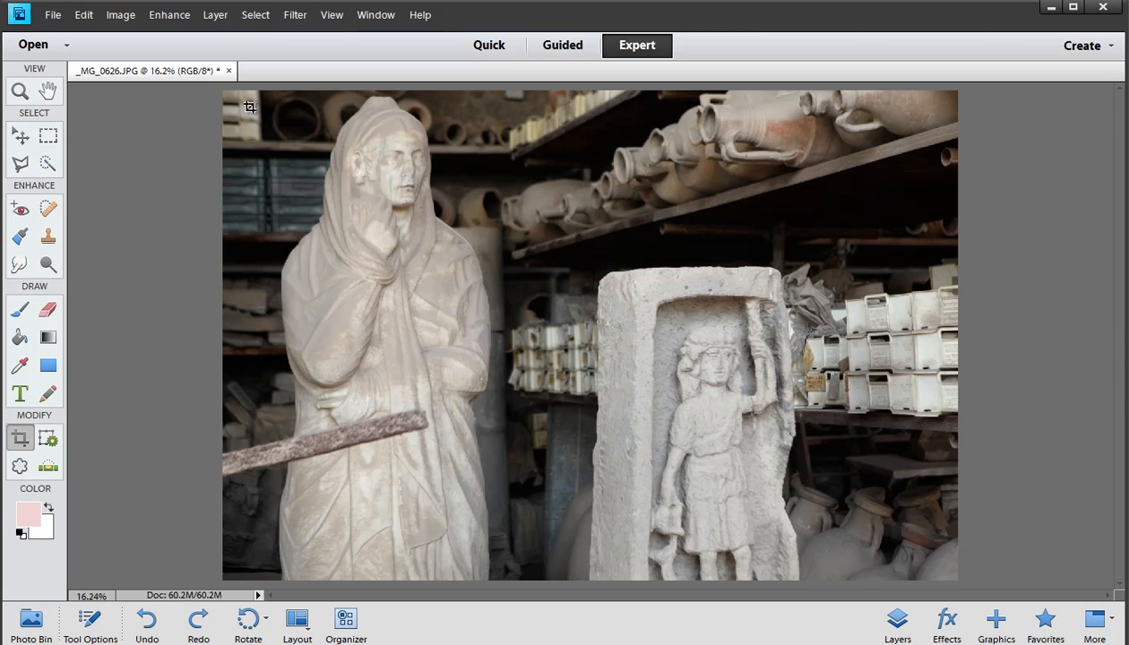
Step: Try cropping the photo to a frame from its upper left corner that includes both sculptures, and undo the crop
drag(251, 111, 849, 580)
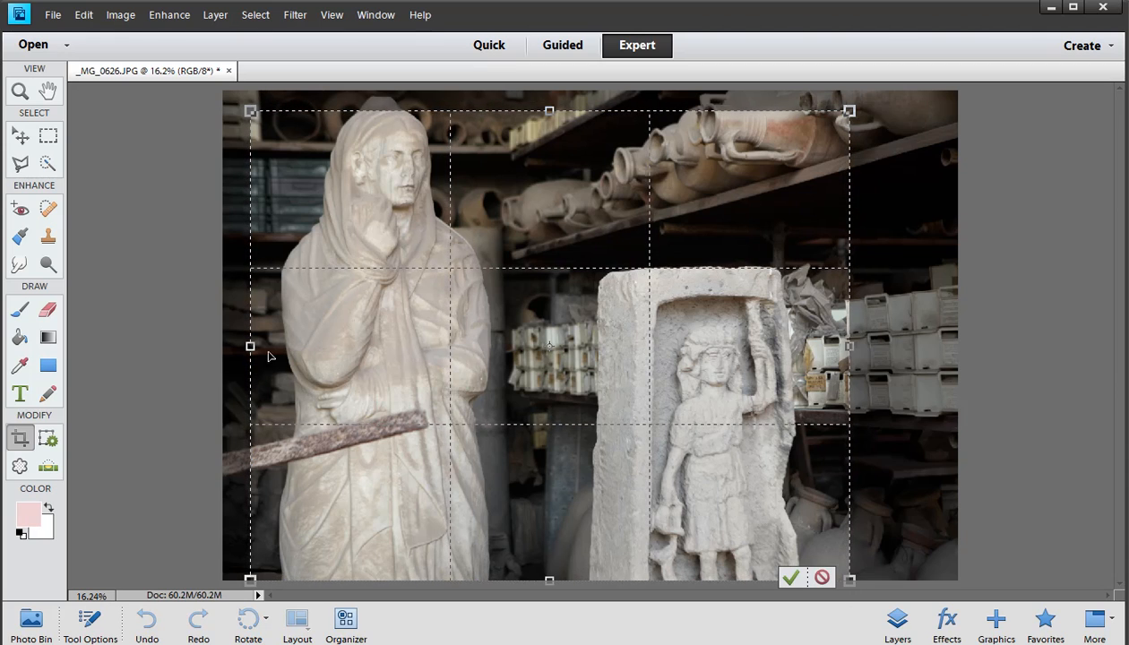
drag(250, 346, 224, 347)
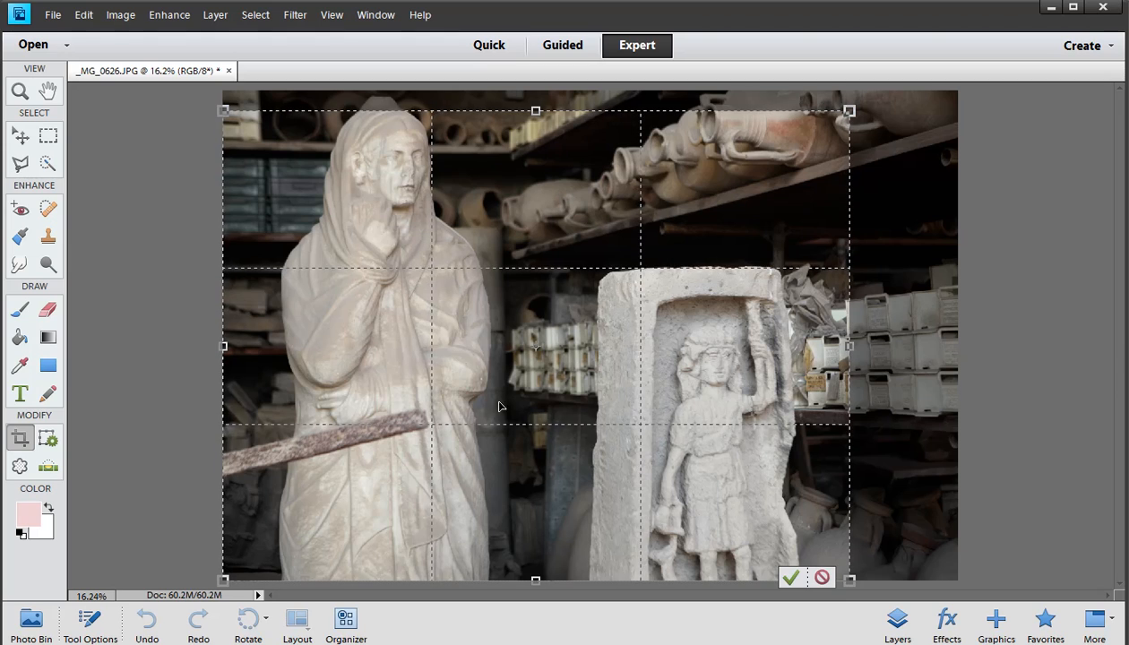
drag(536, 581, 536, 546)
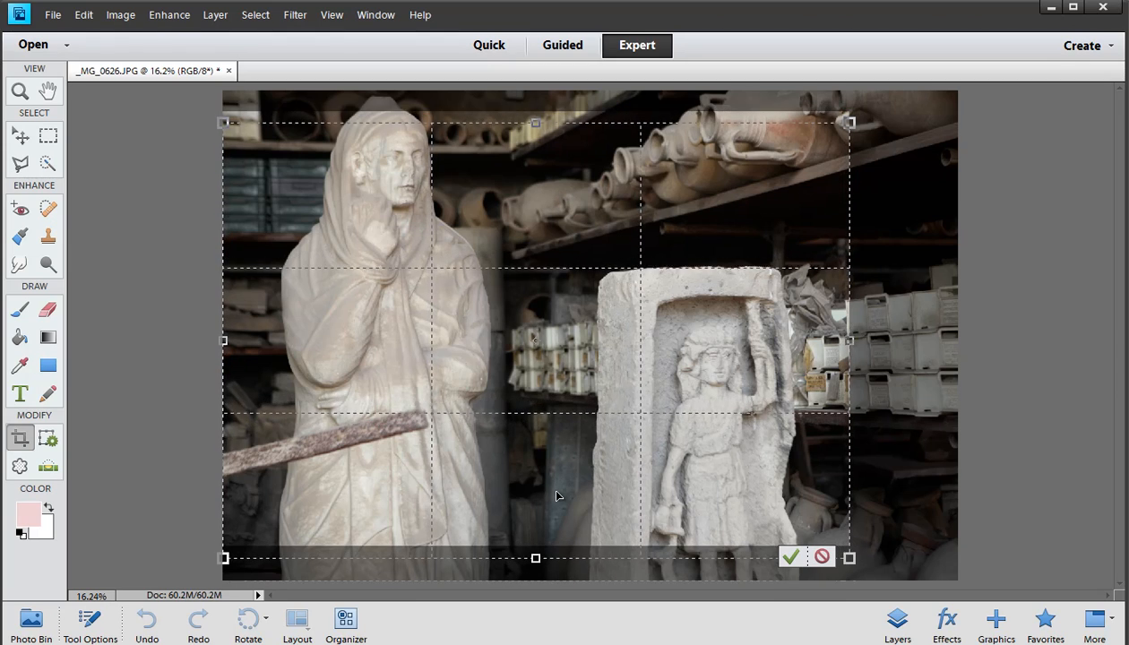
drag(558, 484, 556, 468)
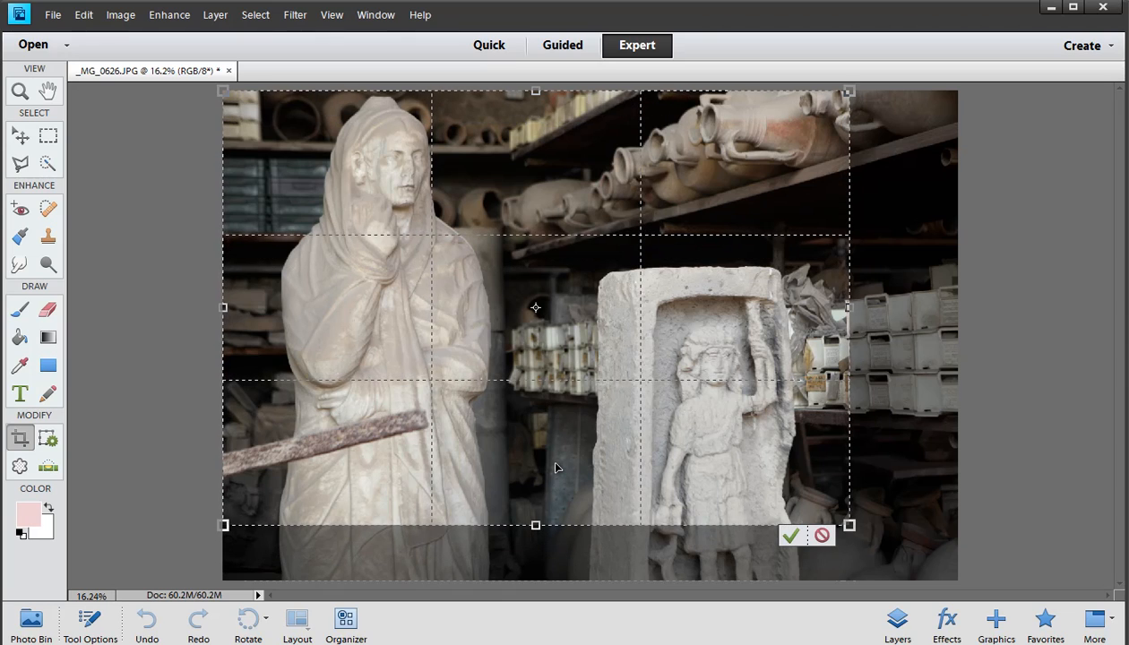
key(Return)
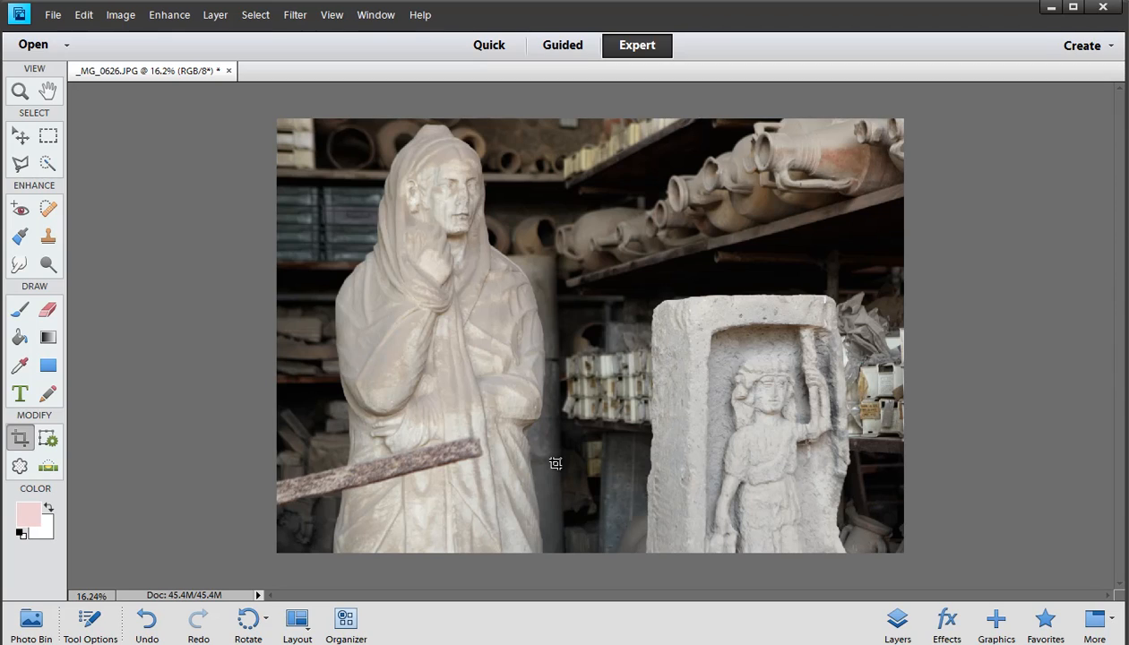
key(ctrl+z)
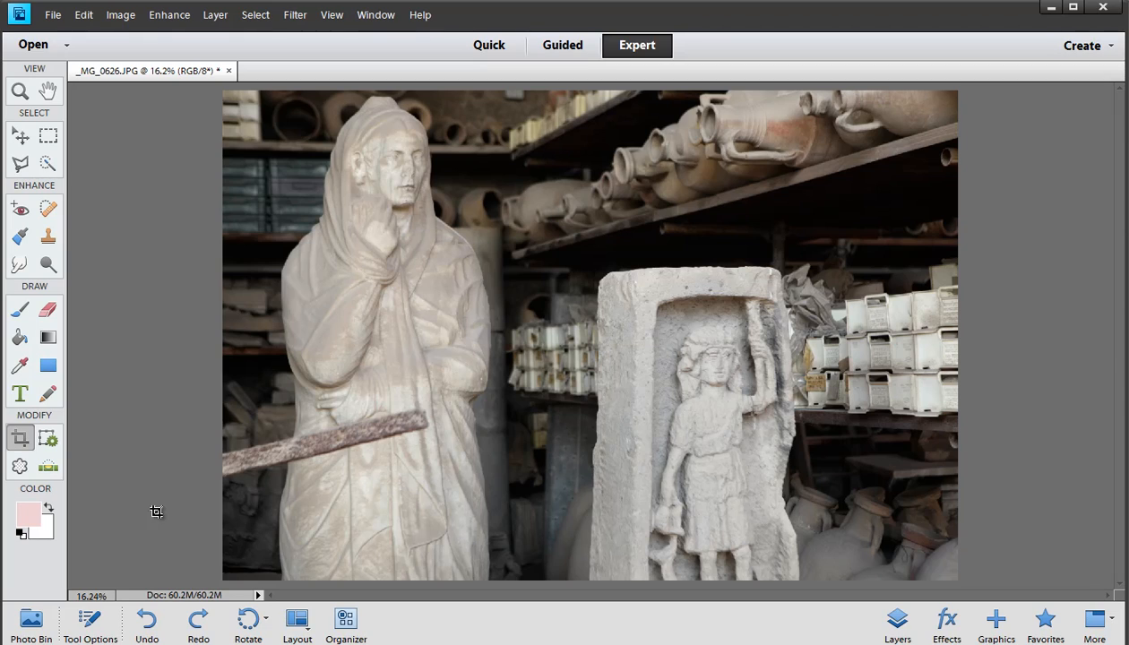
Step: Show the crop options and draw a crop frame with the Grid overlay around both sculptures
click(91, 622)
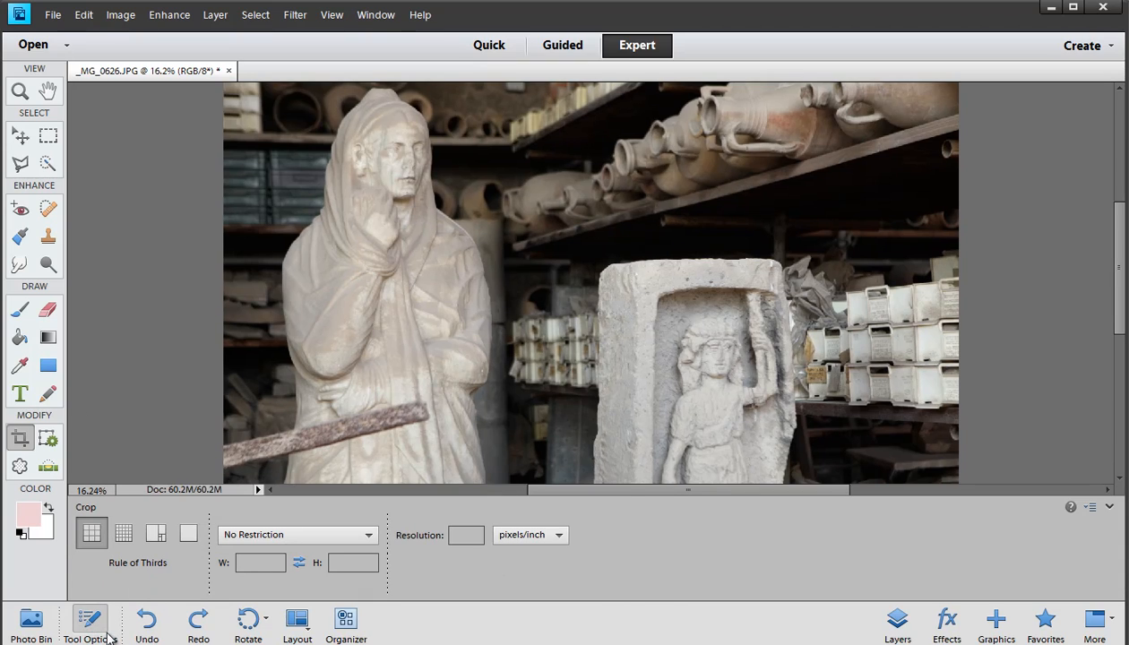
click(93, 624)
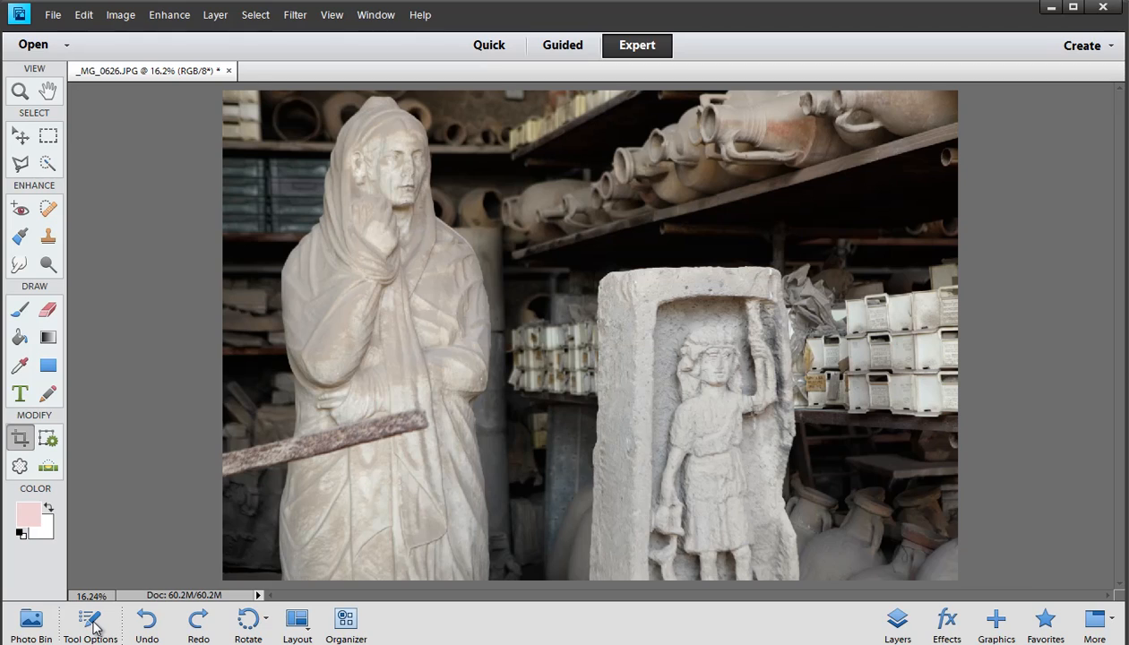
click(93, 625)
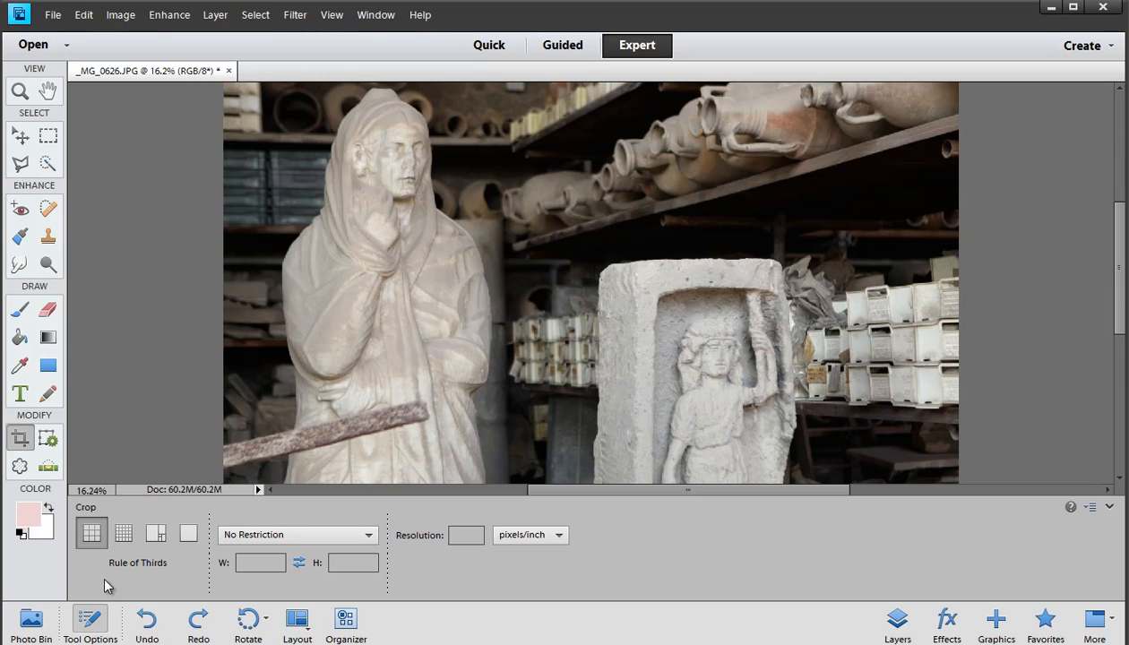
click(123, 534)
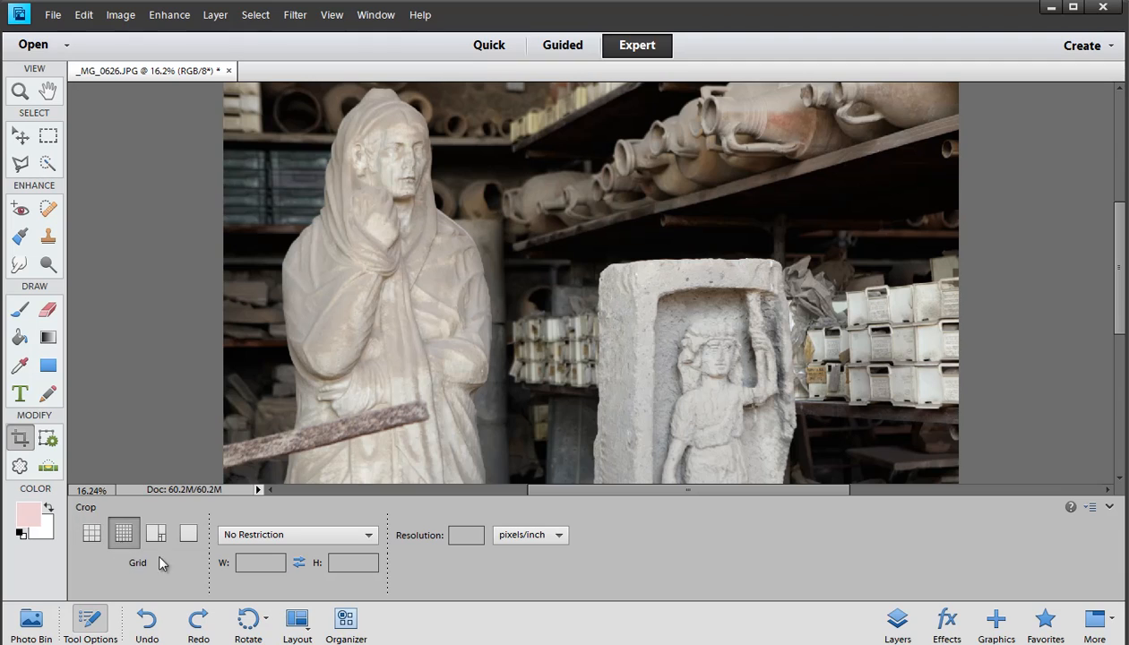
drag(254, 111, 850, 456)
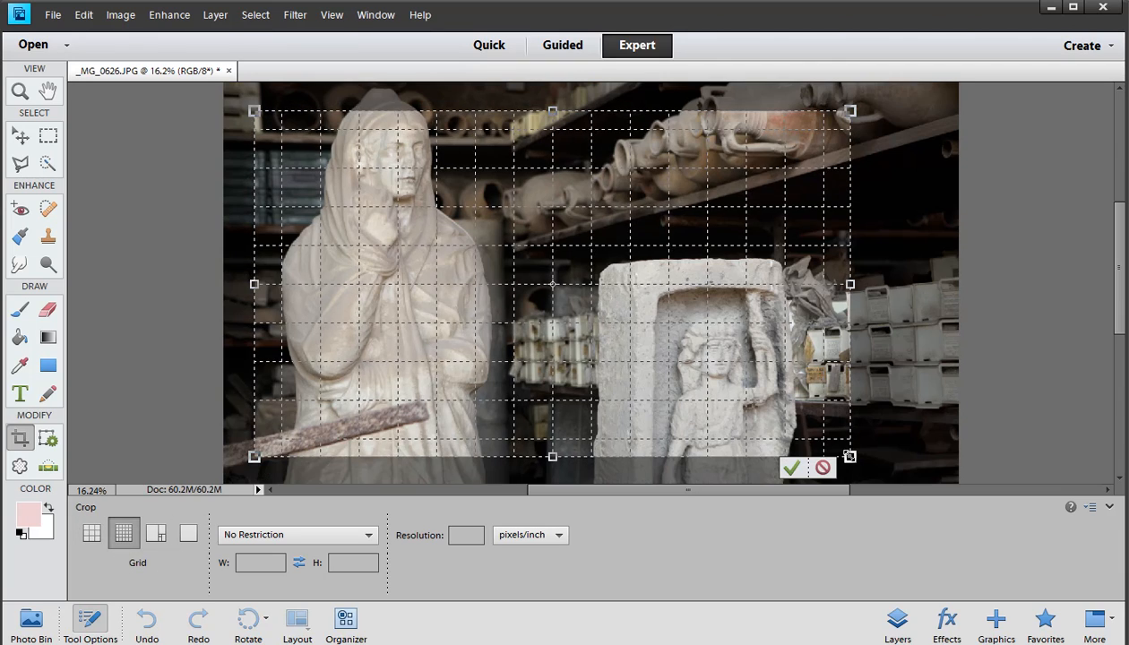
Step: Switch the crop overlay to Golden ratio and enlarge the crop frame to the photo's full width
click(160, 536)
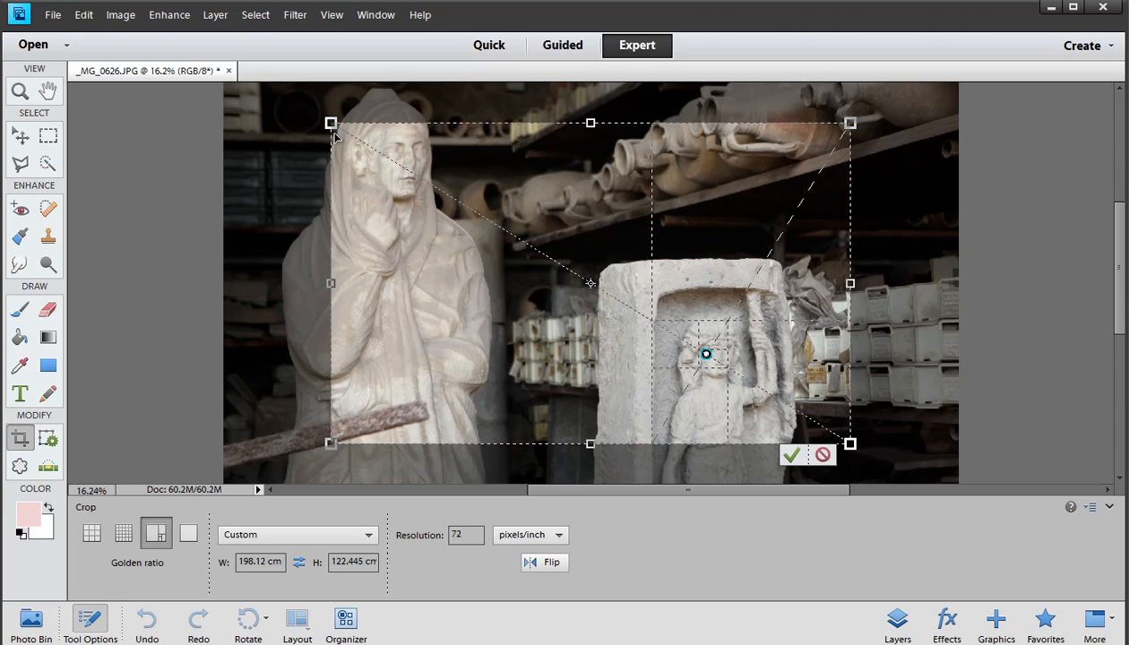
mouse_move(330, 122)
mouse_down()
mouse_move(310, 71)
mouse_move(345, 167)
mouse_move(312, 168)
mouse_up()
key(ctrl+minus)
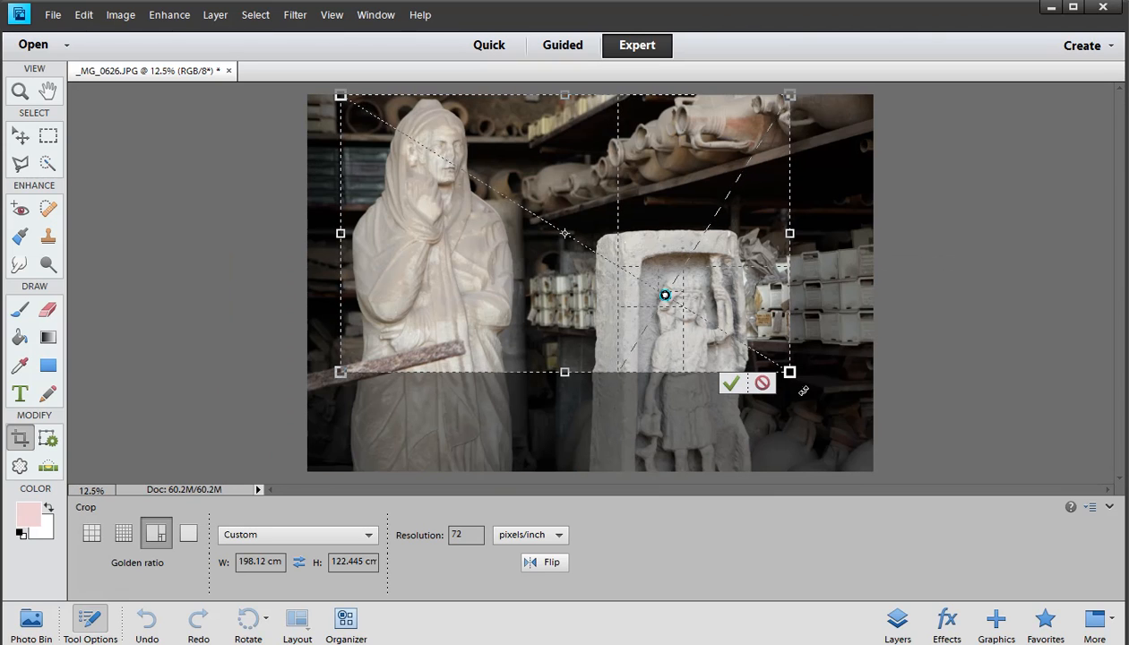
mouse_move(790, 375)
mouse_down()
mouse_move(846, 412)
mouse_move(865, 430)
mouse_move(861, 444)
mouse_up()
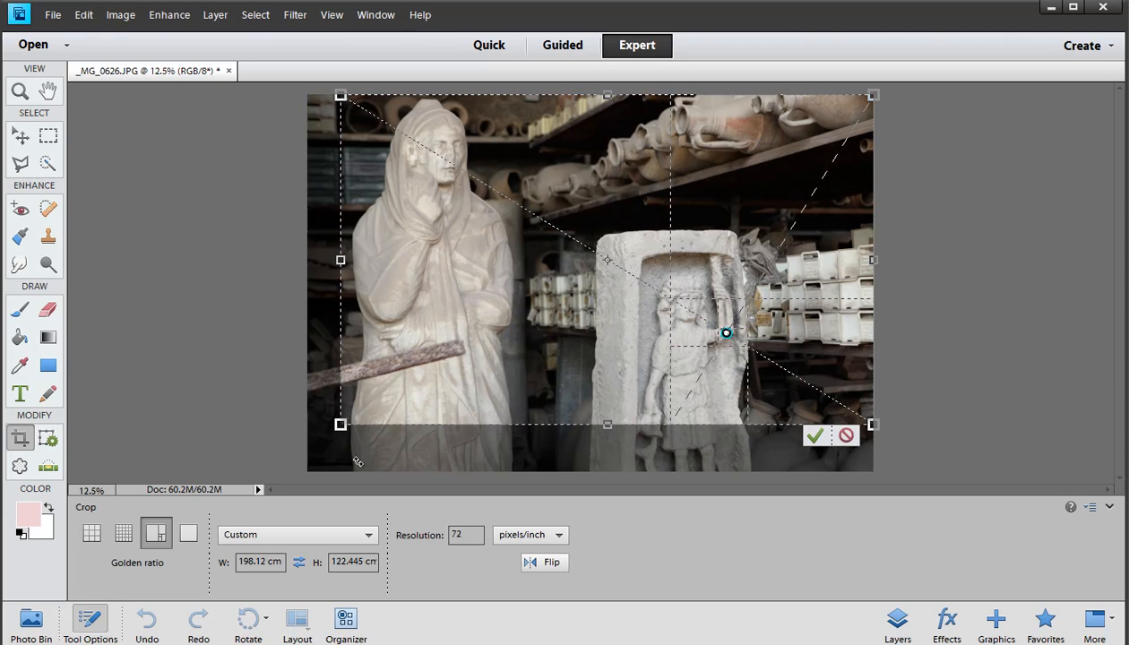
drag(325, 434, 308, 444)
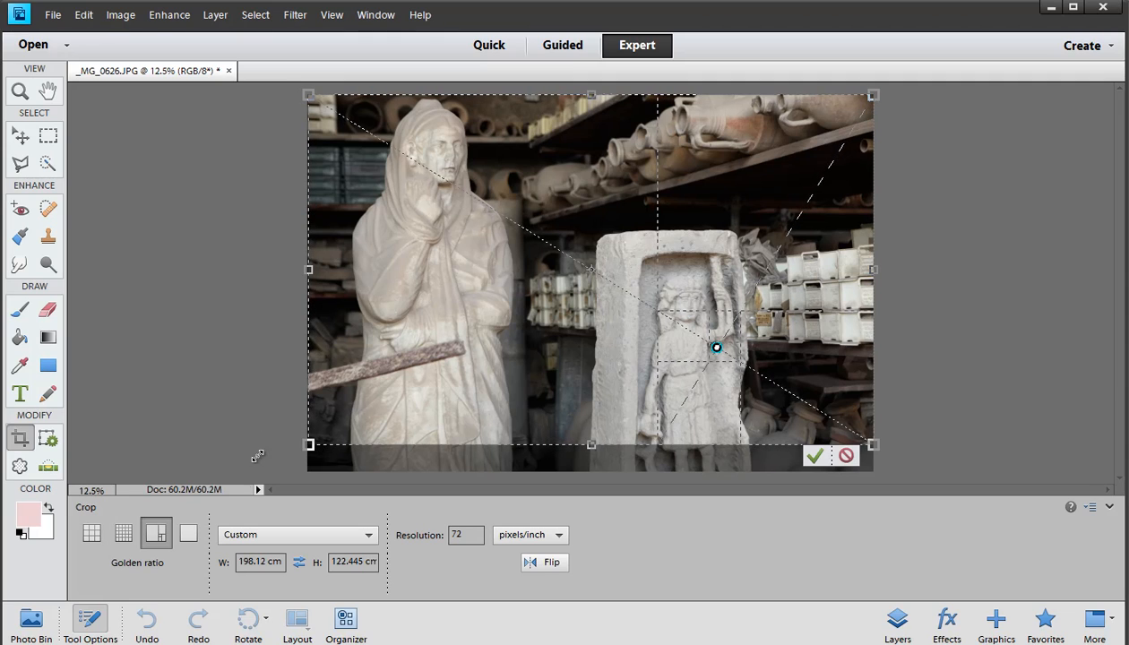
Step: Set the crop overlay to None and the aspect ratio to No Restriction
click(192, 536)
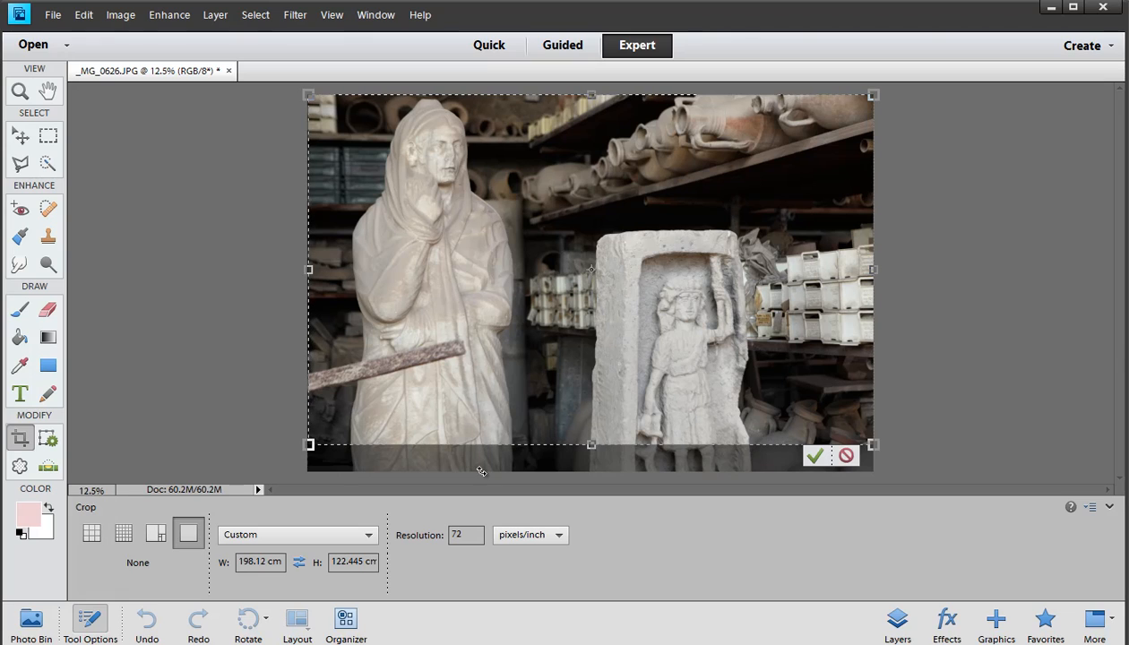
click(368, 534)
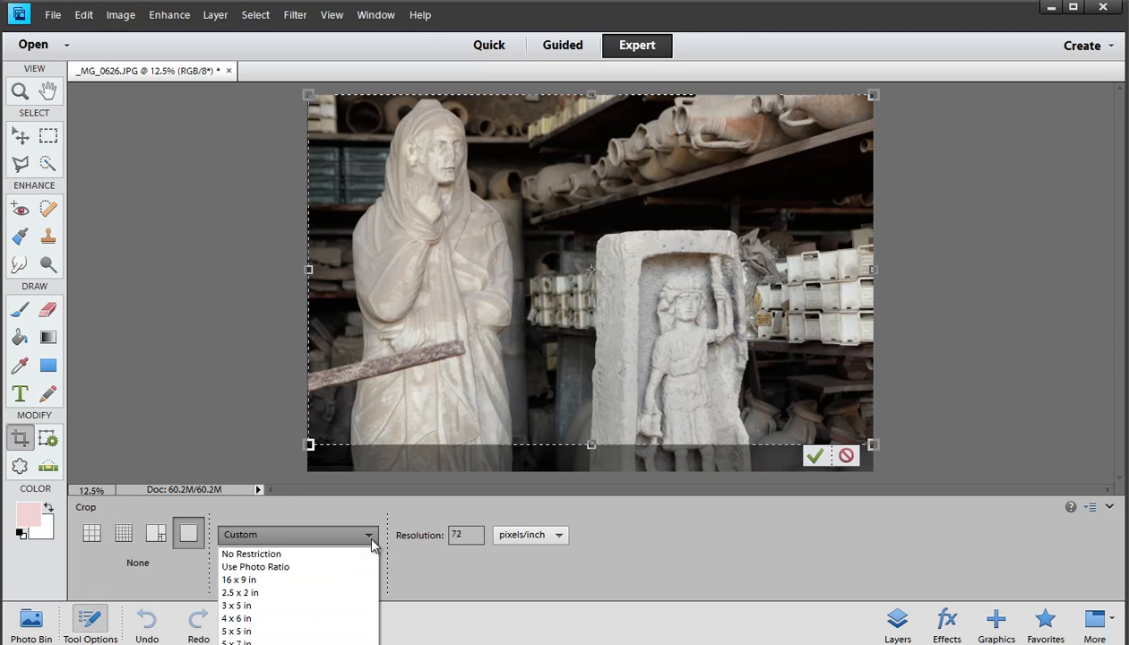
click(367, 546)
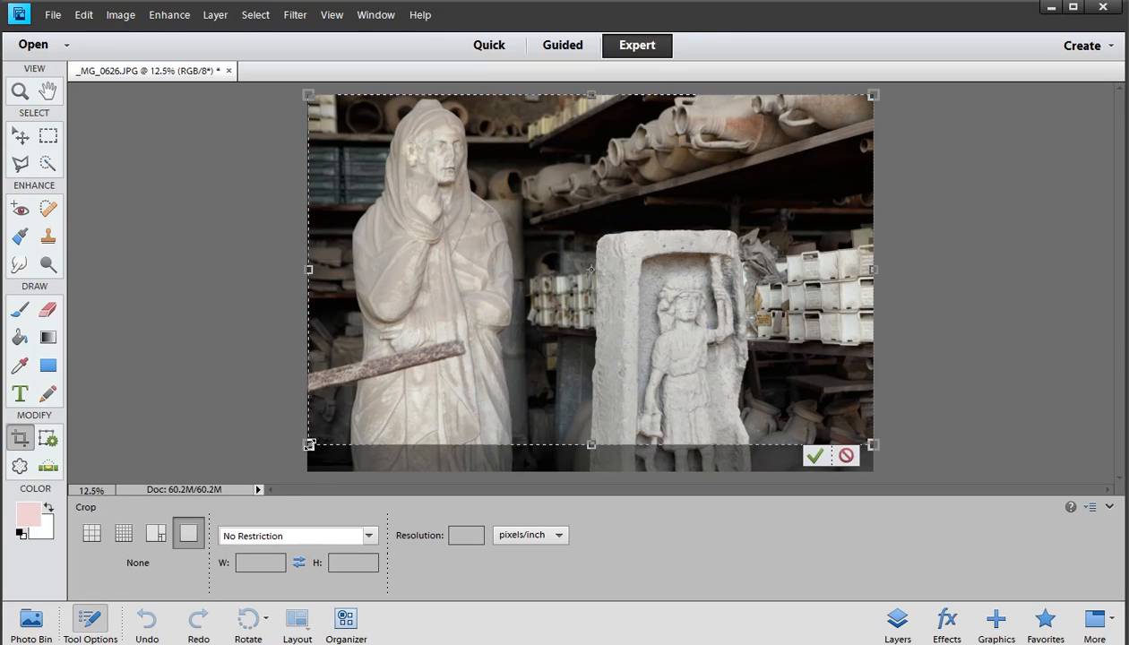
Step: Try cropping the photo to a small tilted frame around the hooded statue's upper body and undo the crop
drag(309, 445, 709, 342)
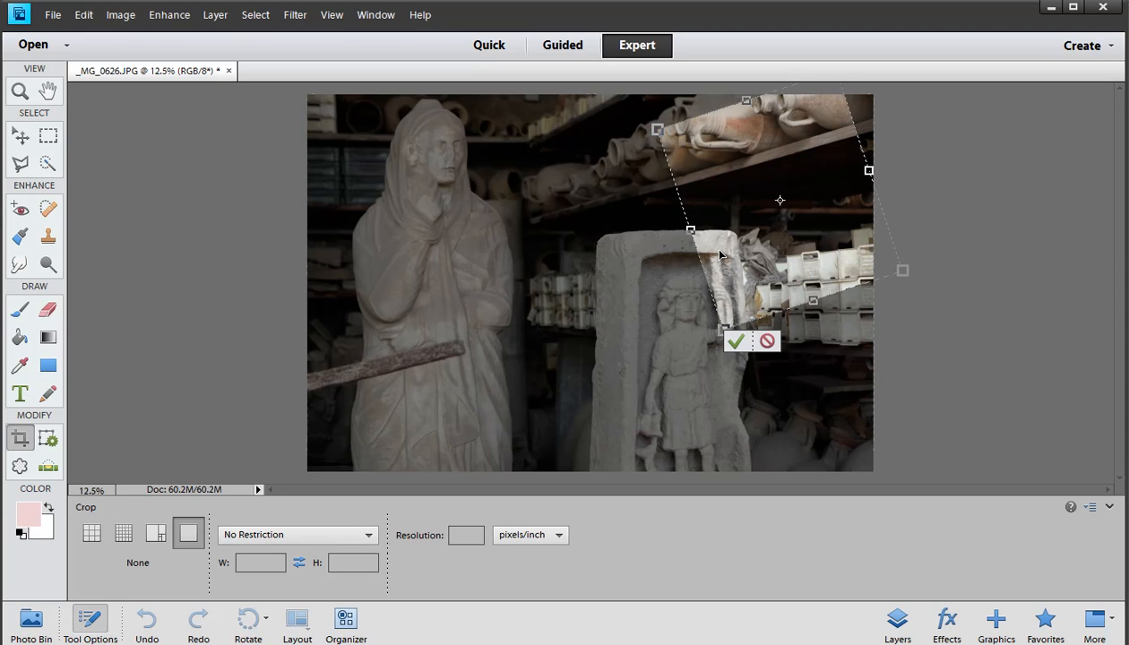
mouse_move(720, 255)
mouse_down()
mouse_move(495, 279)
mouse_move(408, 244)
mouse_up()
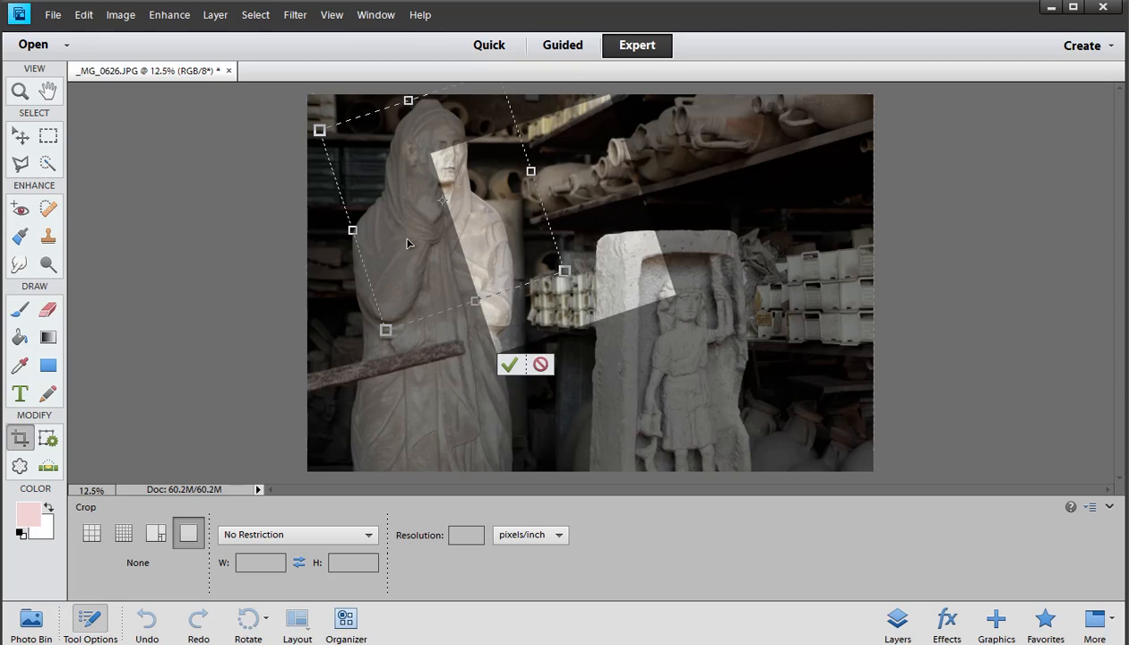
key(Return)
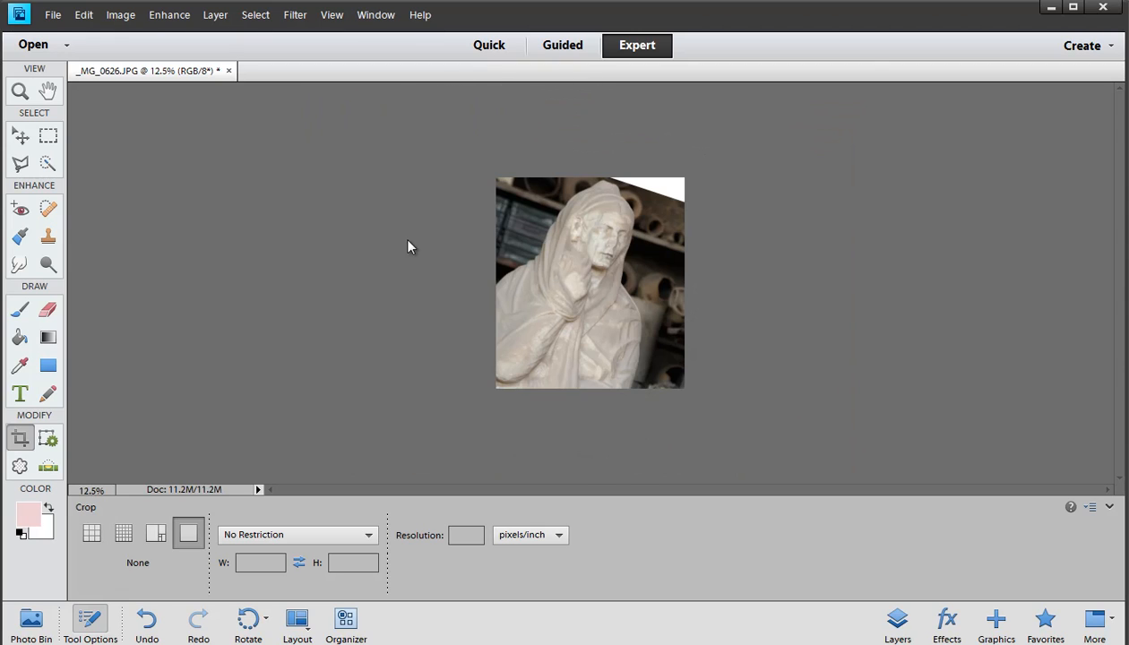
key(ctrl+z)
Step: Crop the photo with the Use Photo Ratio setting to a tighter frame around the two sculptures
click(249, 534)
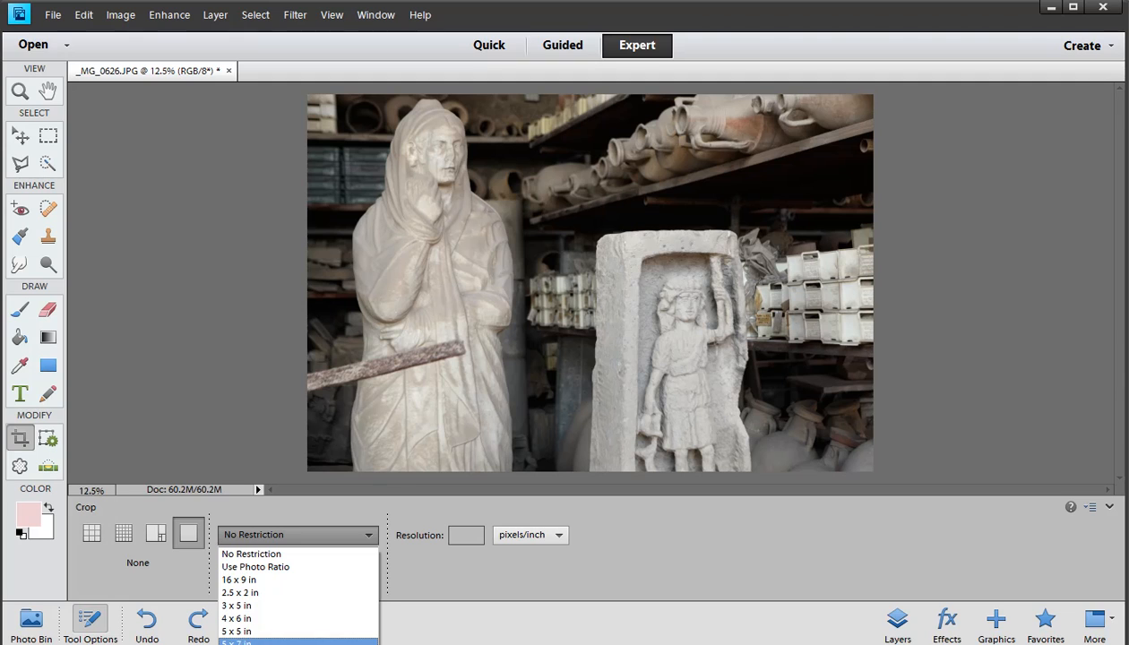
click(283, 566)
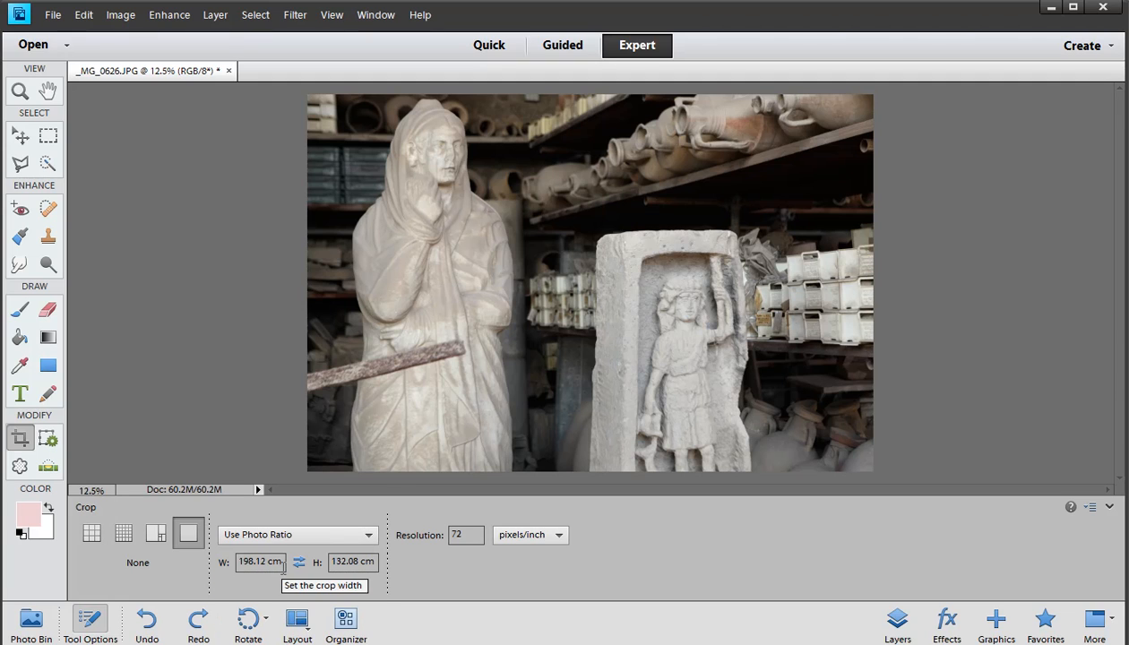
drag(382, 174, 736, 429)
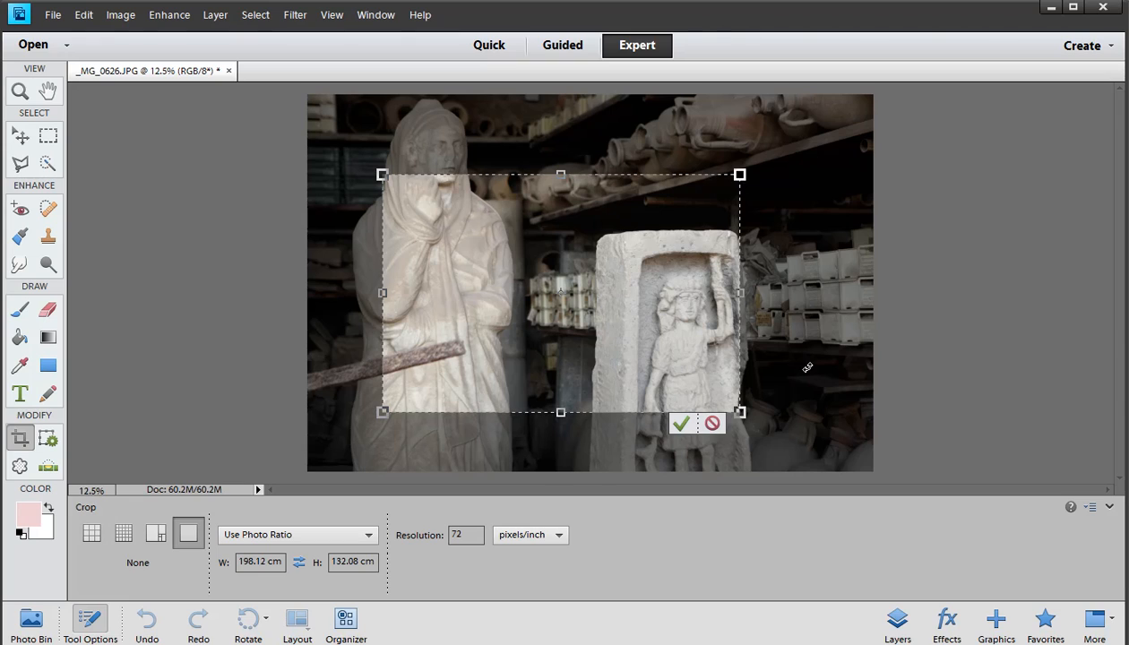
click(711, 422)
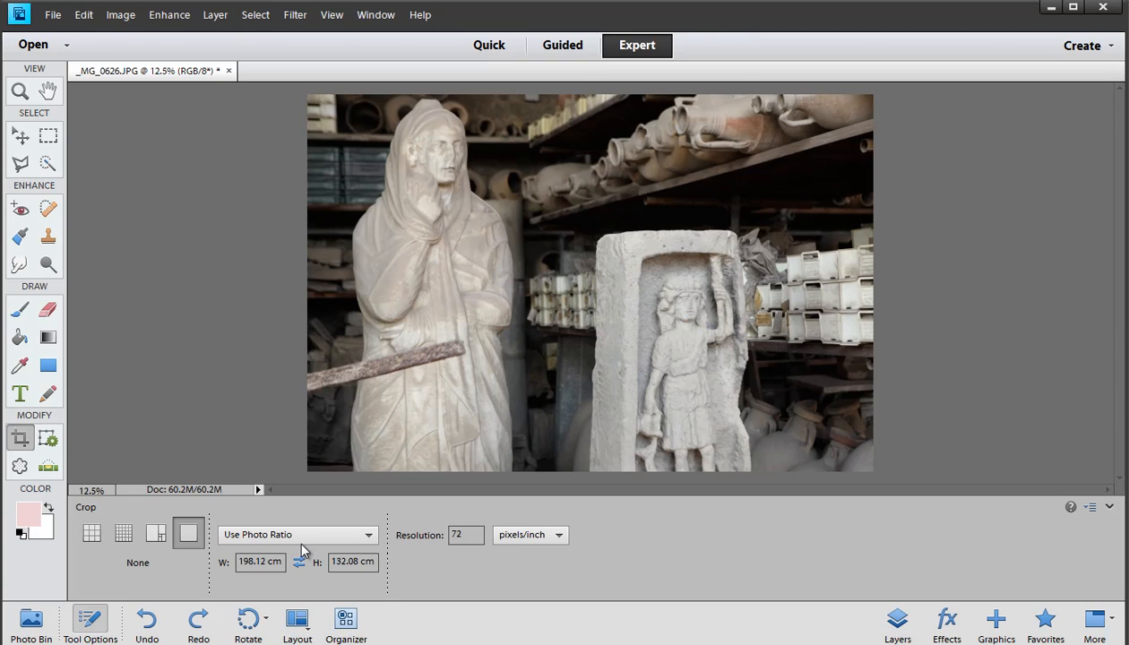
drag(362, 128, 735, 374)
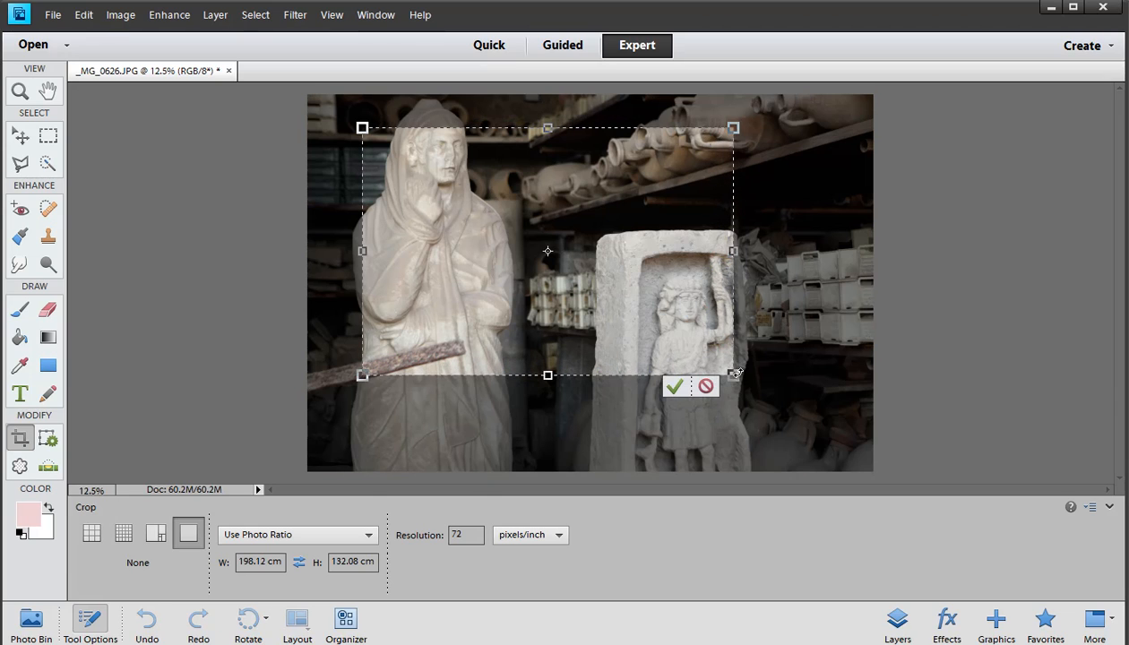
click(674, 386)
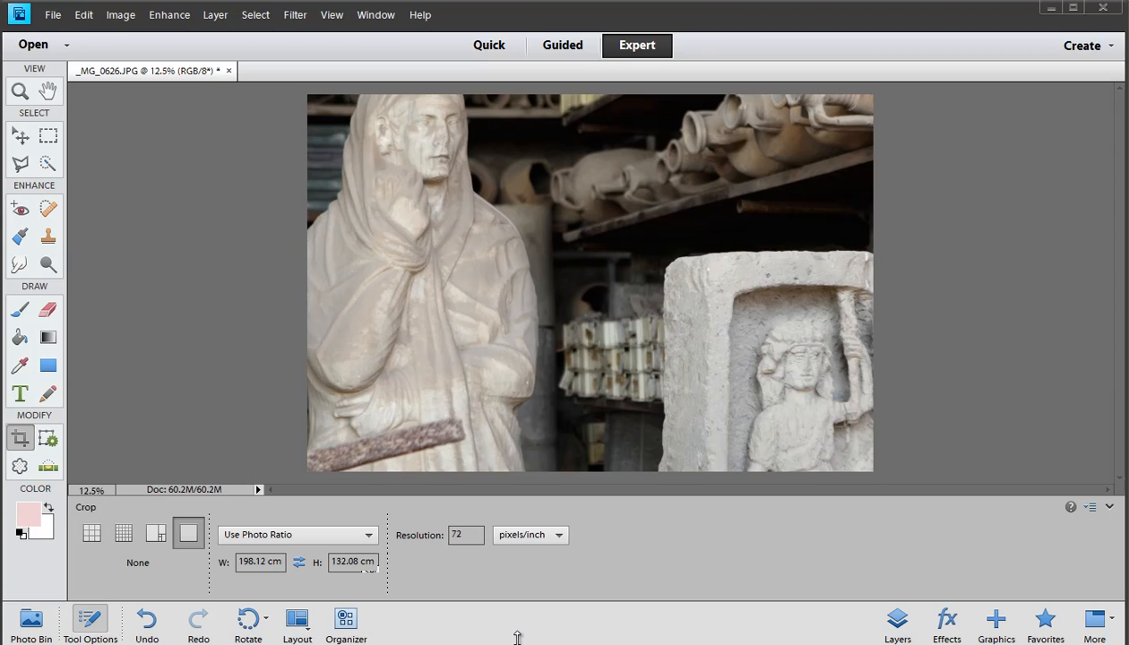
Step: Open the crop width value for editing
click(252, 562)
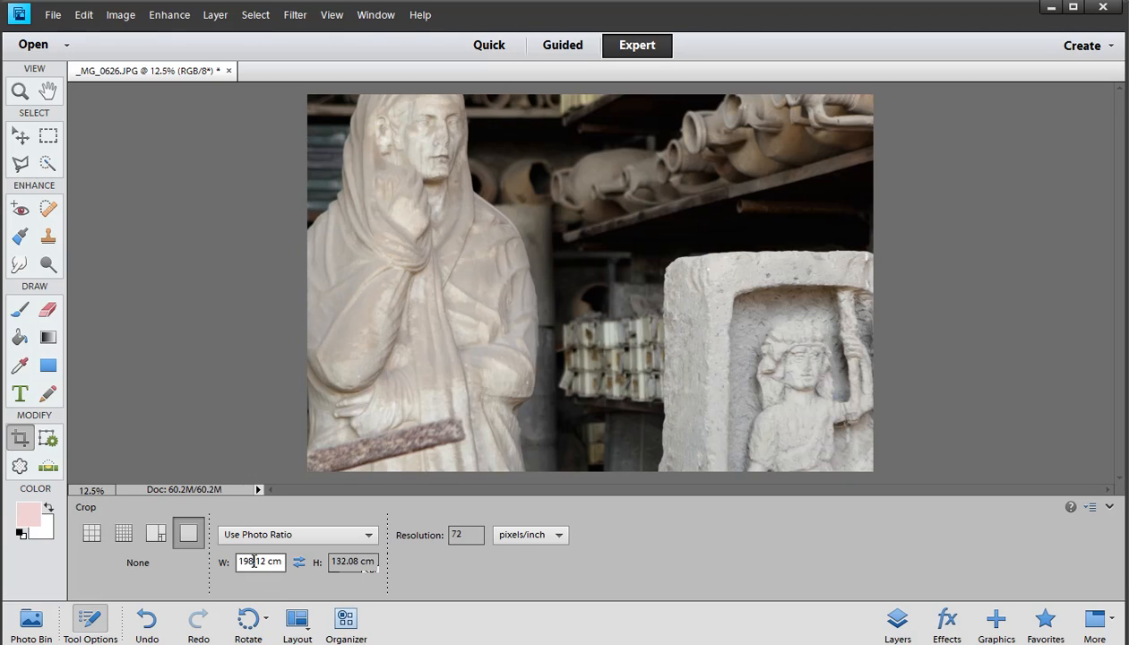
double_click(253, 561)
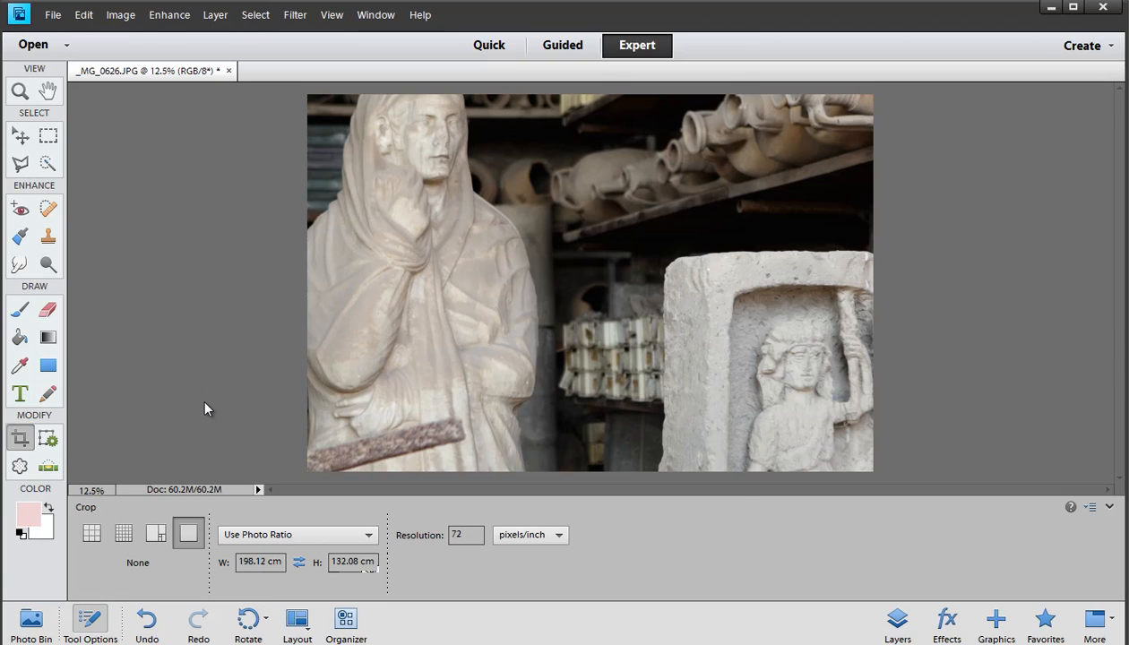
Step: Undo the last crop and set a custom crop size of 1280 px wide by 1080 px high
key(ctrl+z)
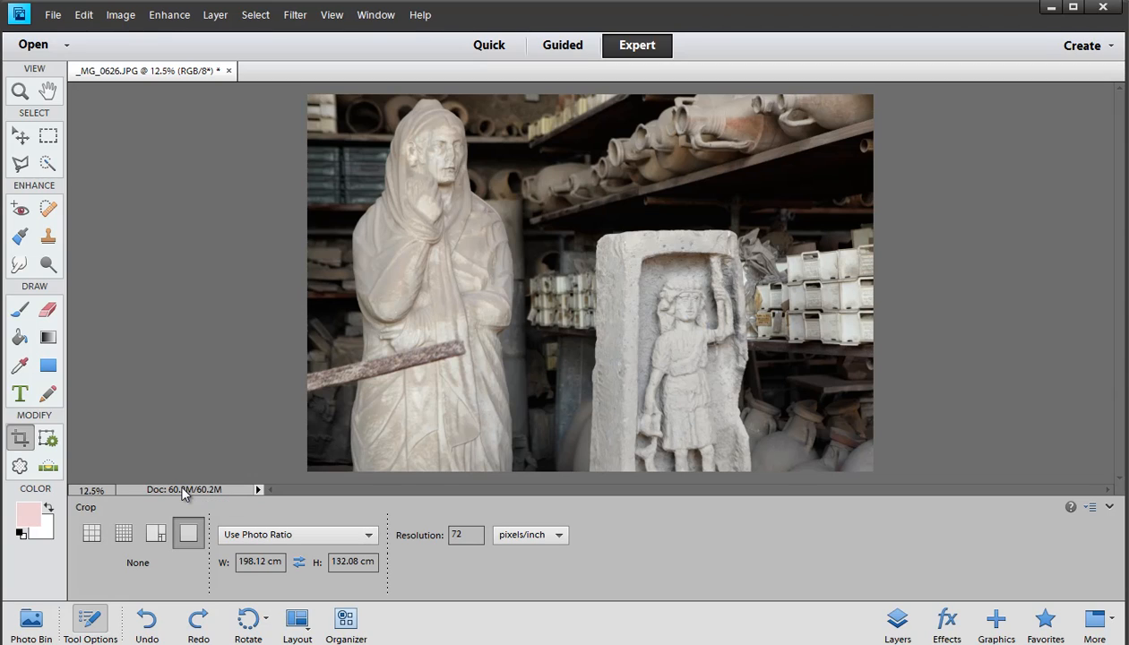
double_click(262, 561)
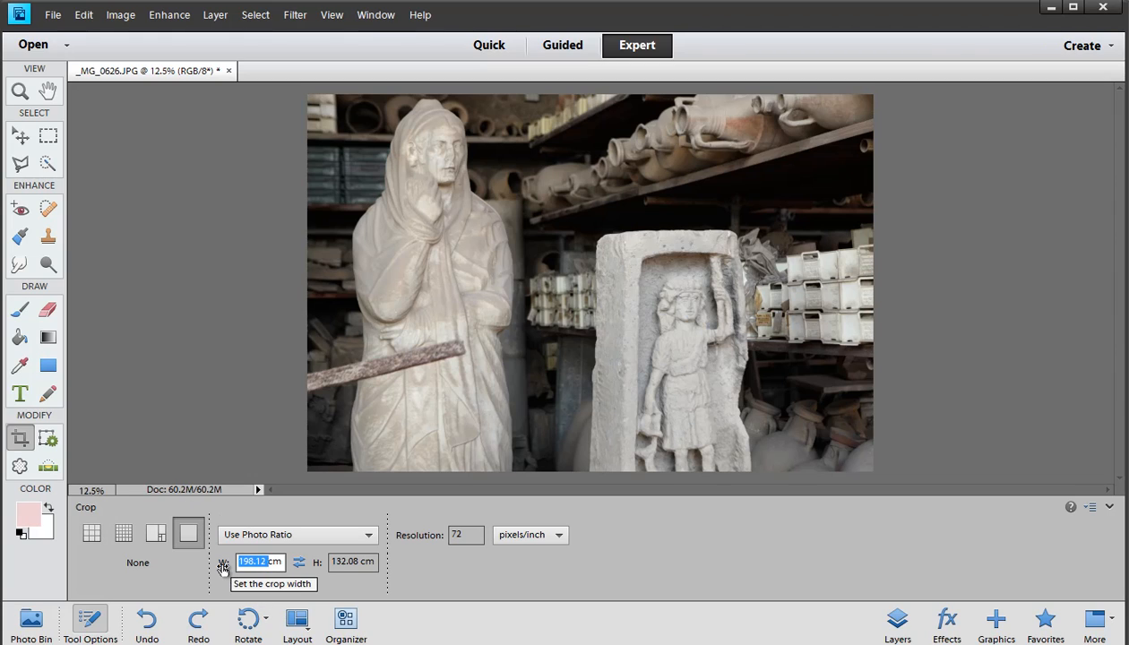
click(223, 566)
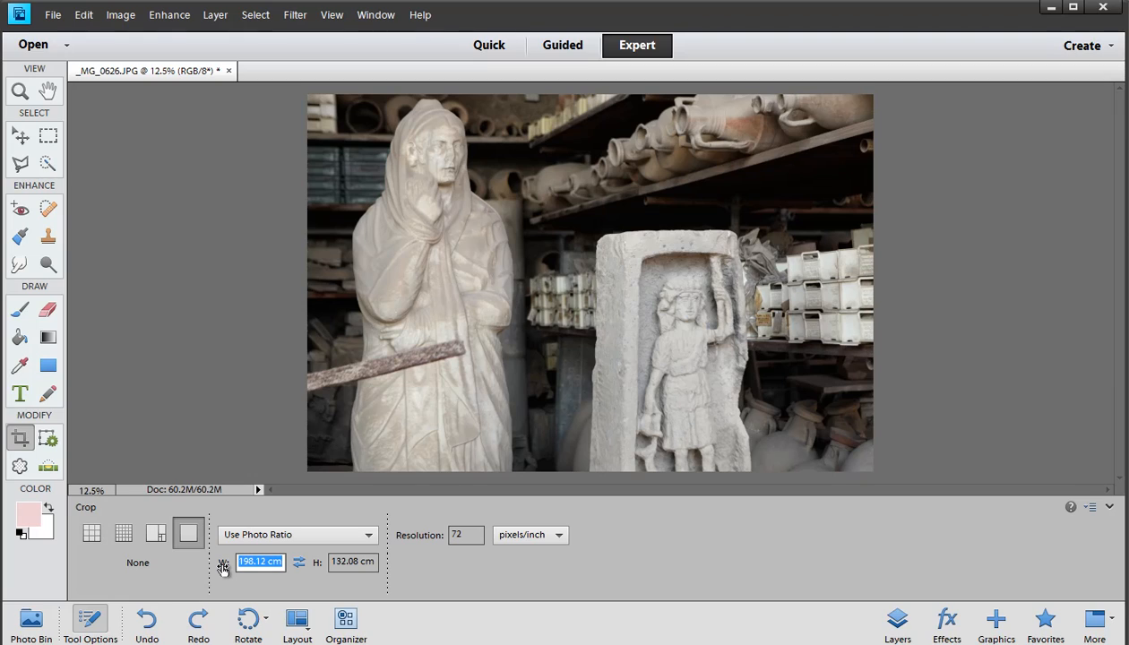
text(1280)
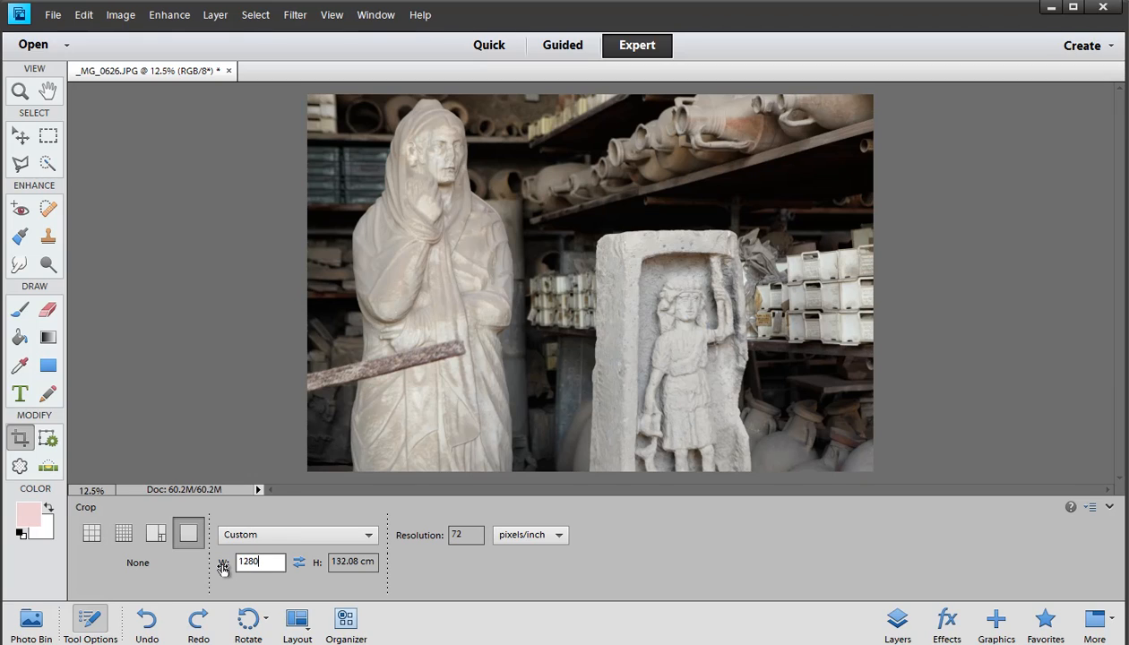
text(px)
click(341, 562)
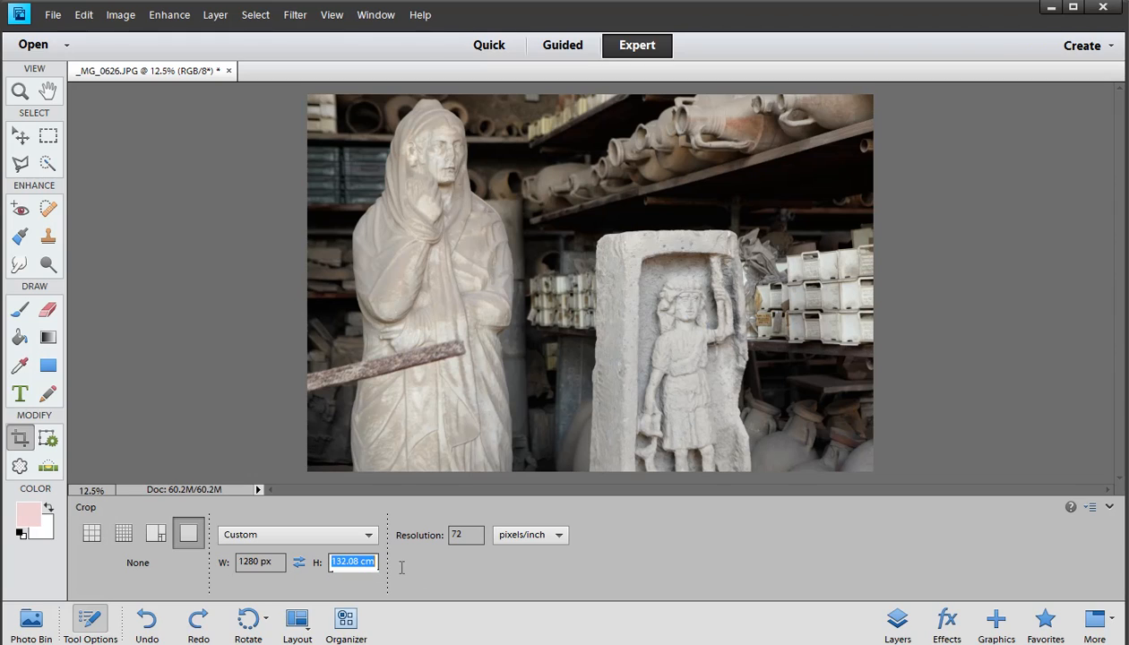
text(1080px)
key(Return)
Step: Try a 1280 by 1080 px crop frame around the hooded statue and cancel it
drag(314, 104, 746, 377)
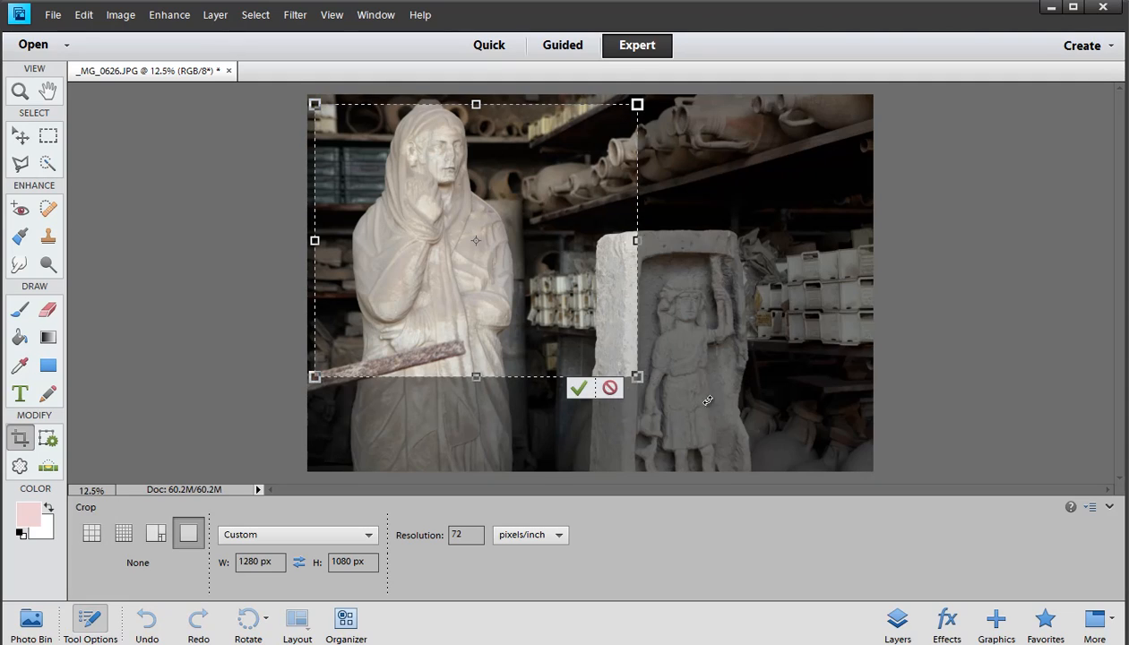
click(609, 387)
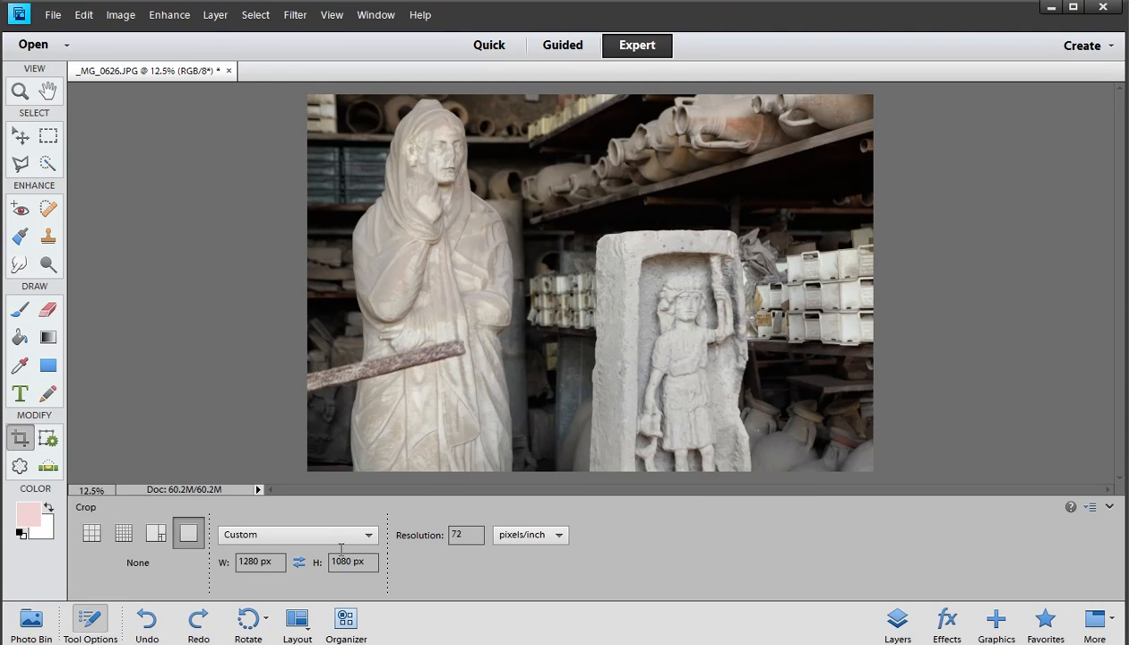
Step: Set the crop width to 1920 px and crop the photo to a 1920 by 1080 px frame covering both sculptures
click(248, 563)
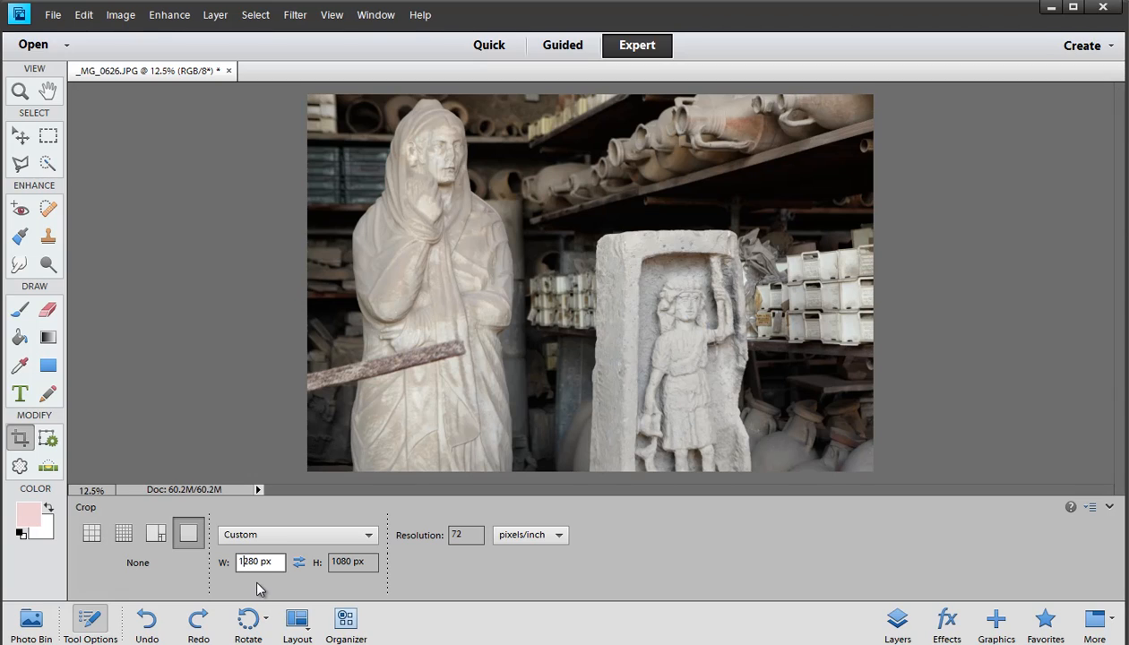
key(BackSpace)
key(Delete)
text(92)
drag(318, 95, 856, 460)
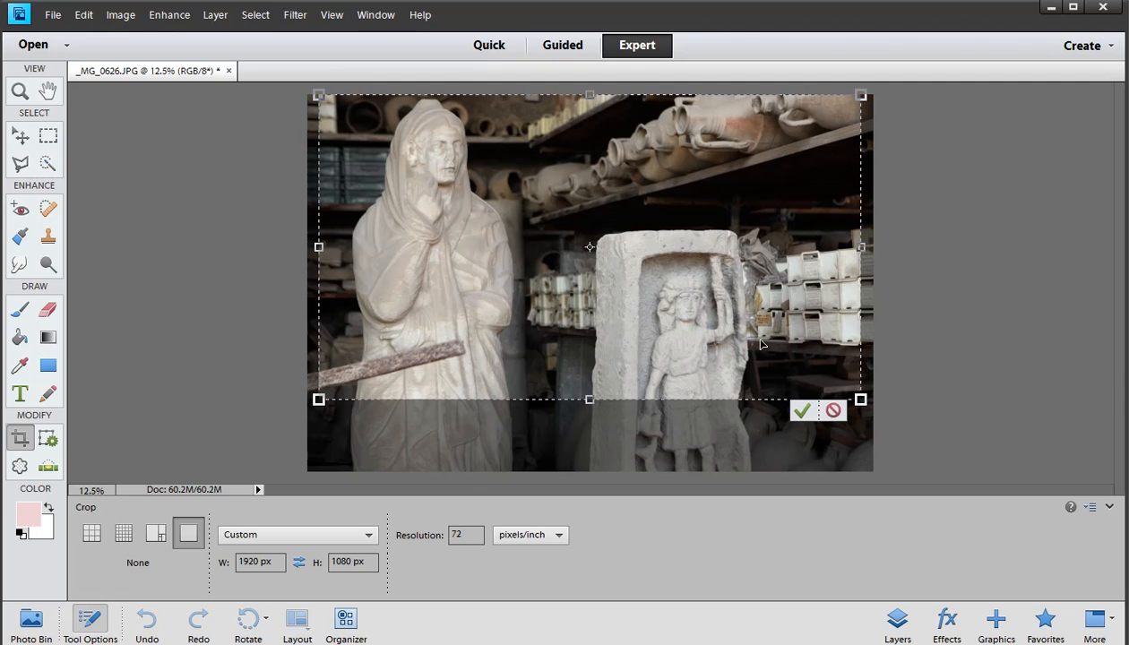
mouse_move(760, 345)
mouse_down()
mouse_move(760, 364)
mouse_move(759, 351)
mouse_up()
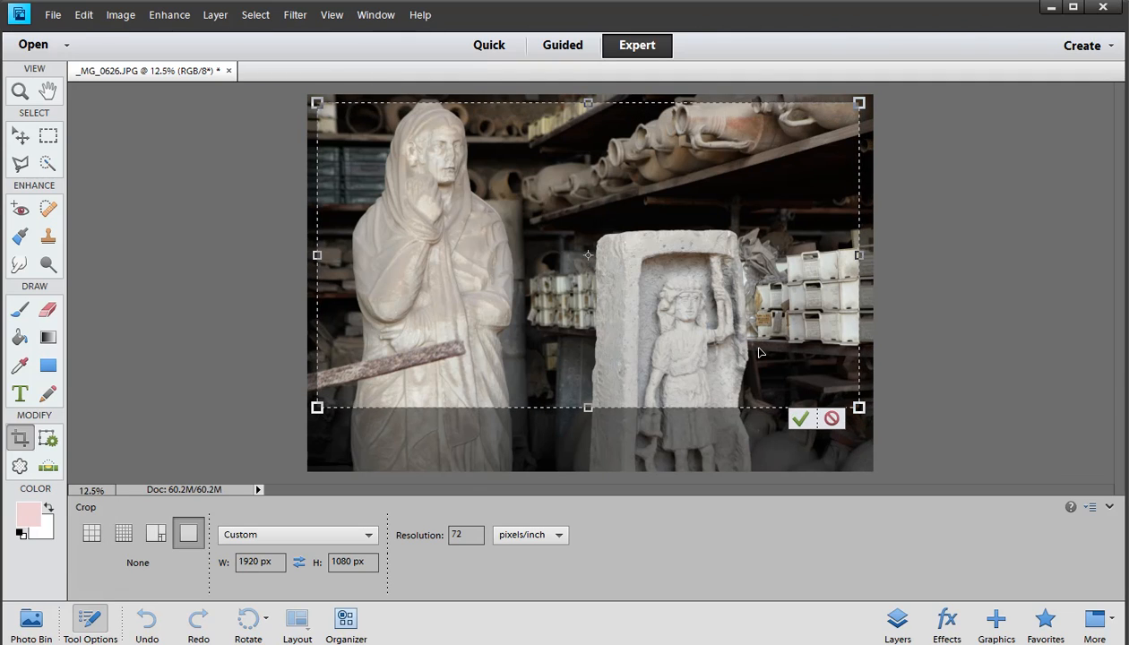
click(800, 426)
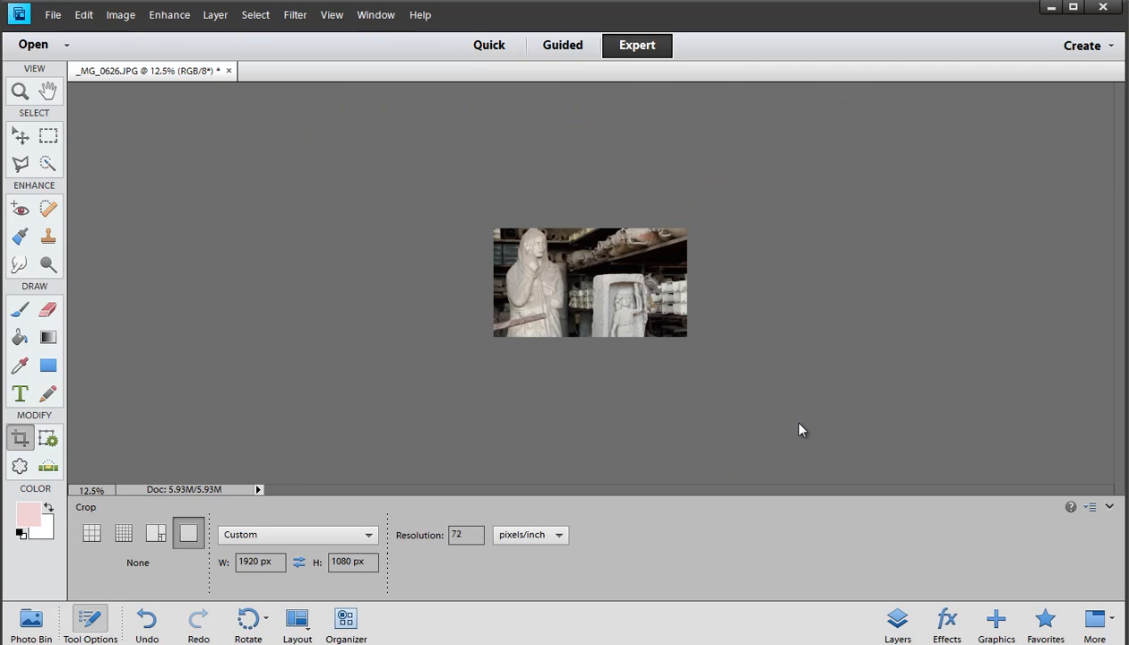
click(182, 498)
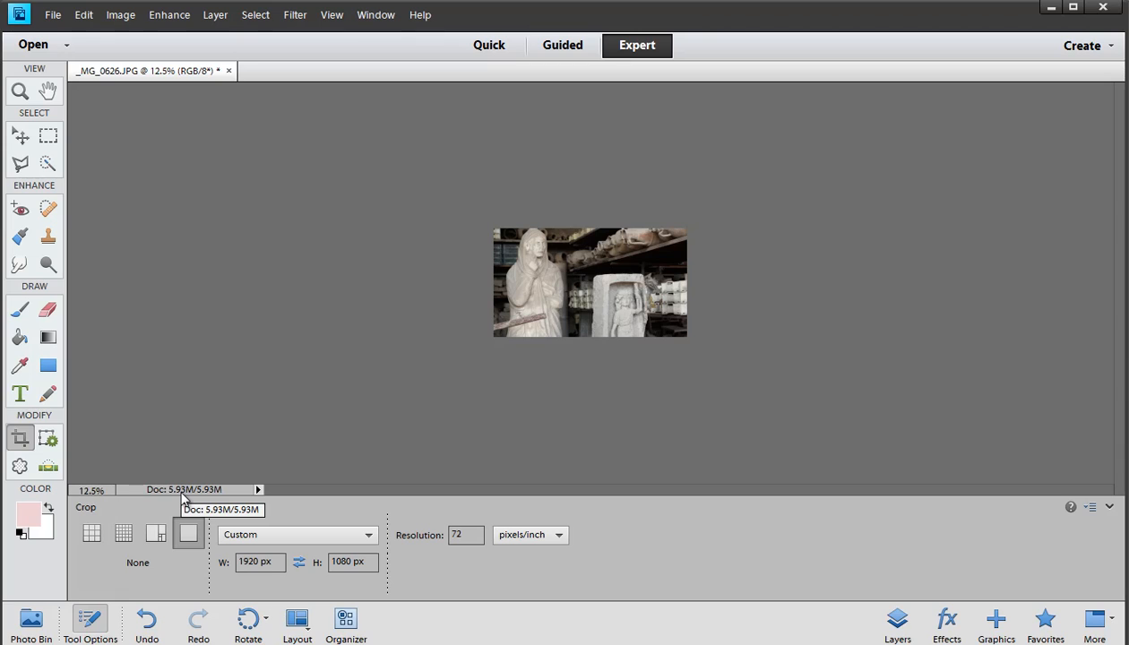
key(ctrl+plus)
key(ctrl+plus)
key(ctrl+plus)
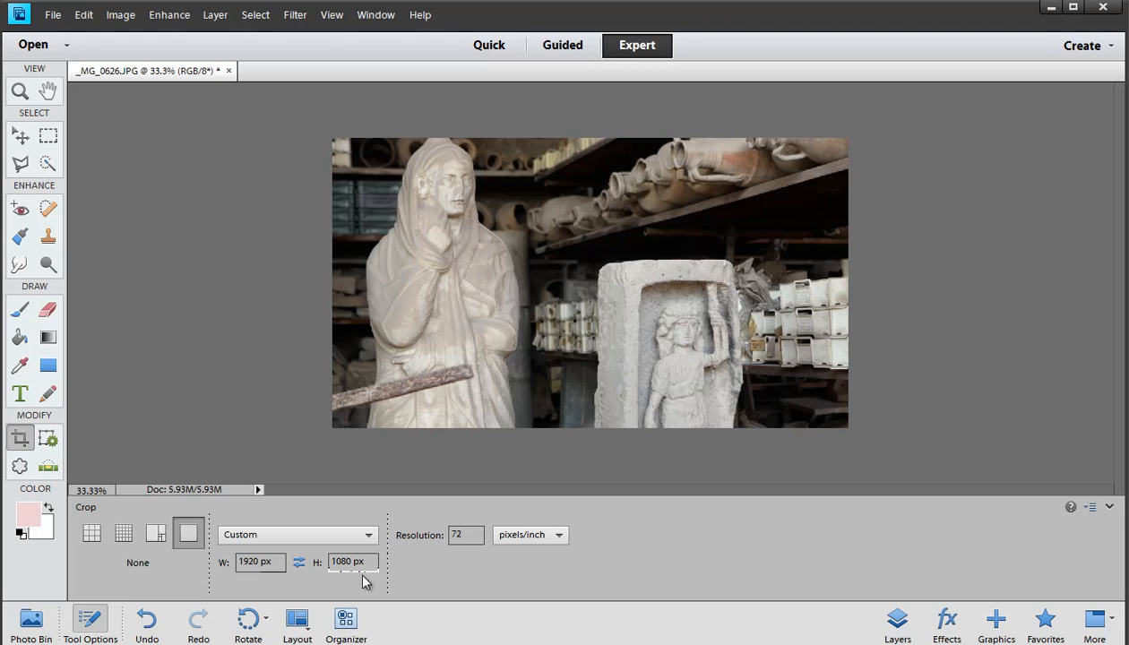
click(464, 534)
click(454, 583)
click(366, 535)
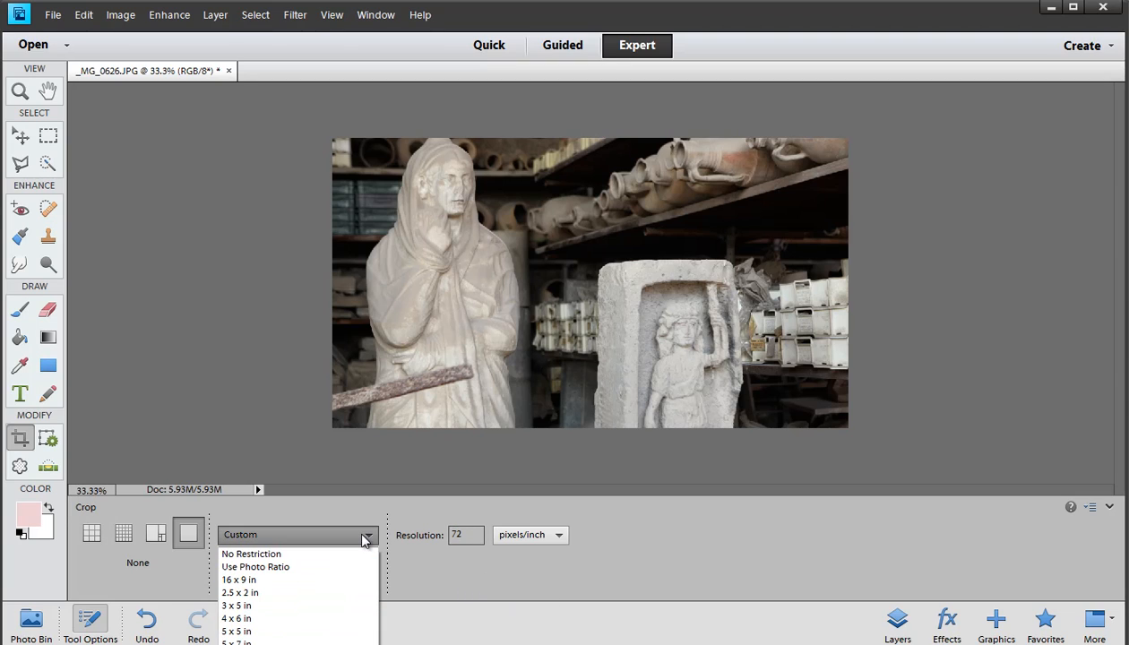
click(365, 535)
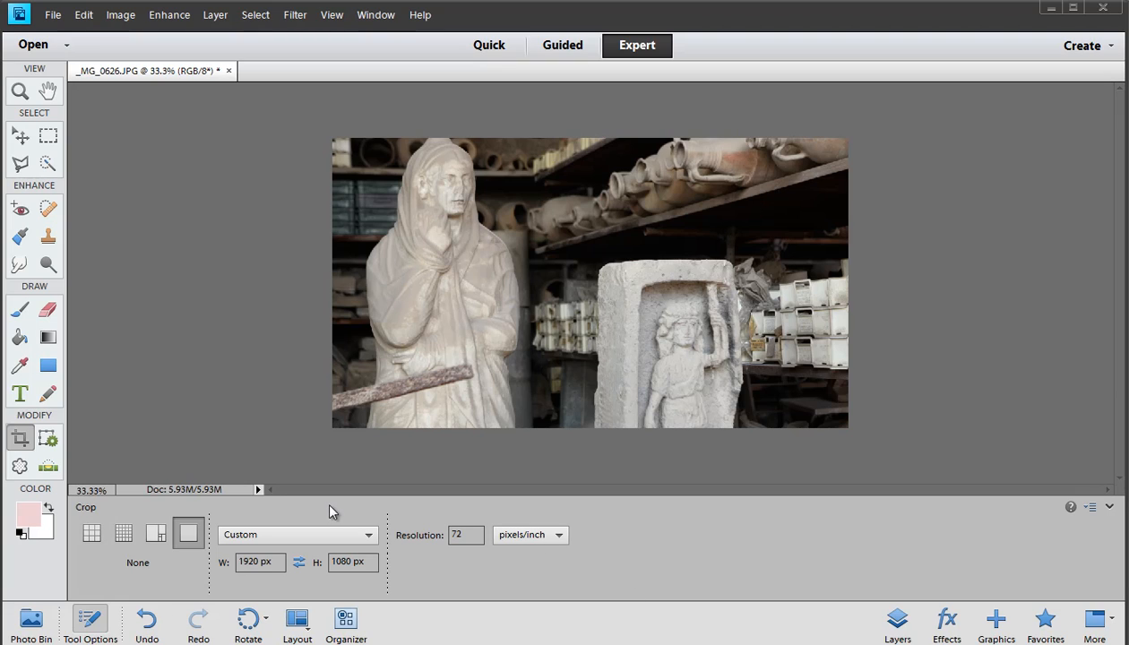
Step: Set the crop aspect ratio to No Restriction and hide the tool options
click(230, 536)
scroll(235, 559, up, 5)
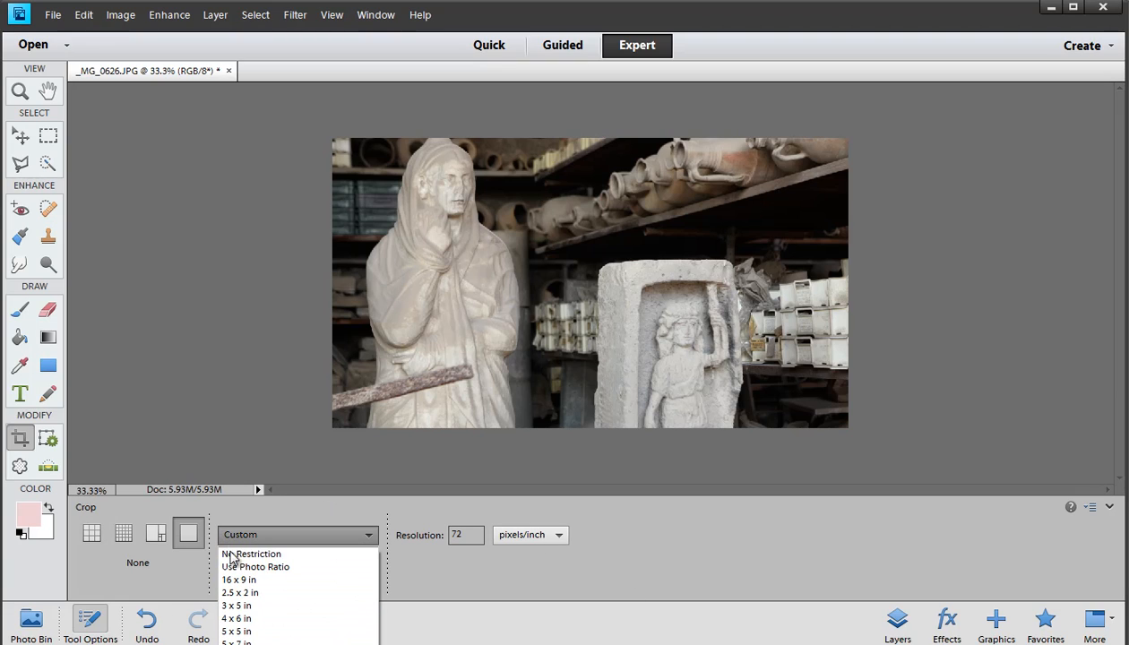
click(235, 549)
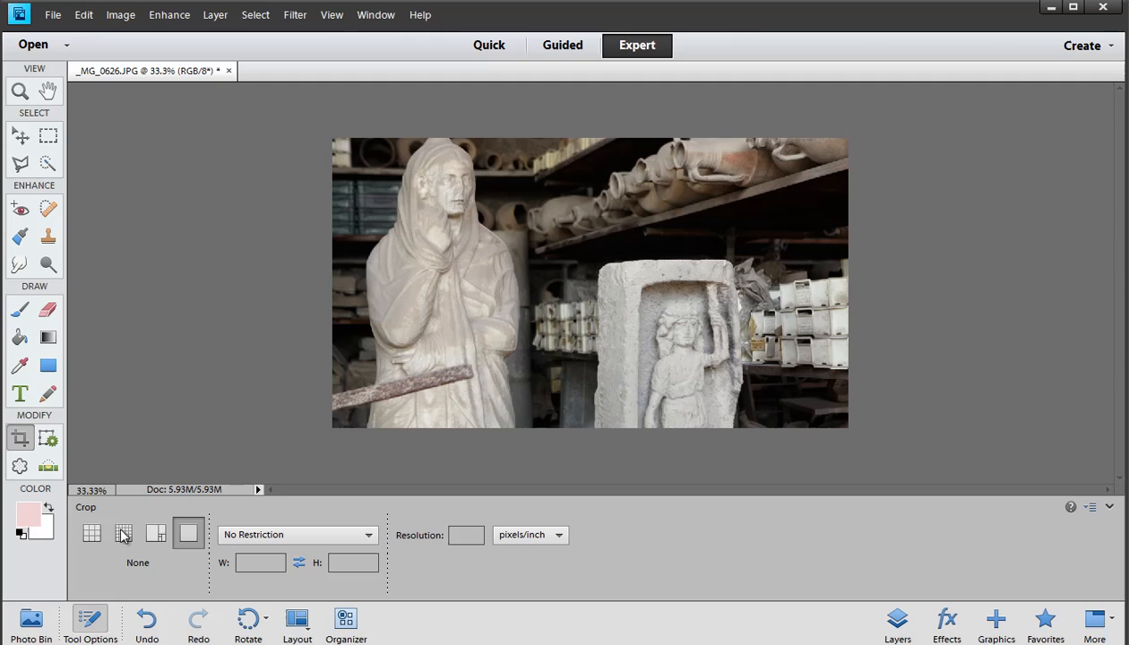
click(89, 620)
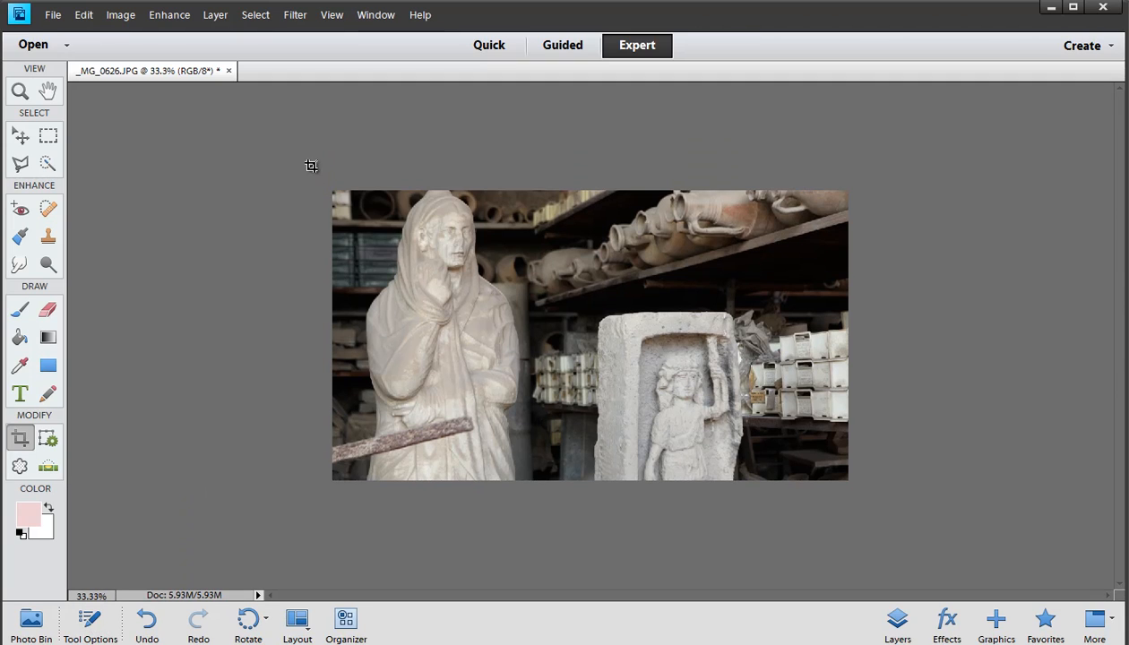
Step: Try drawing a crop frame that starts and ends outside the photo's edges and discard it
drag(359, 237, 1038, 572)
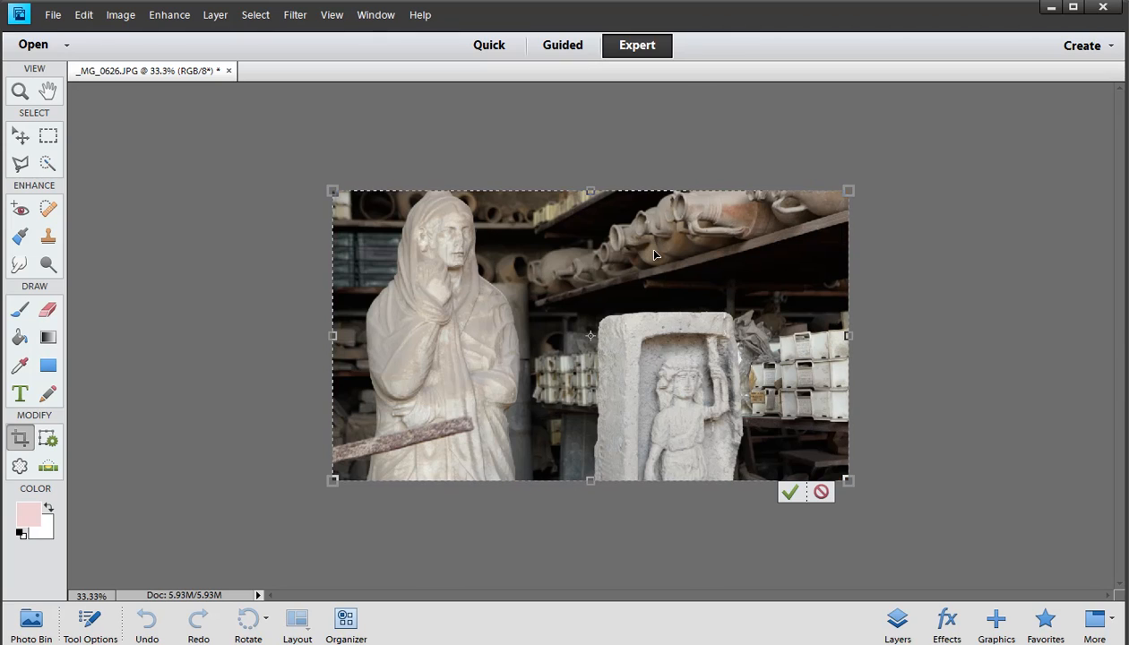
click(788, 493)
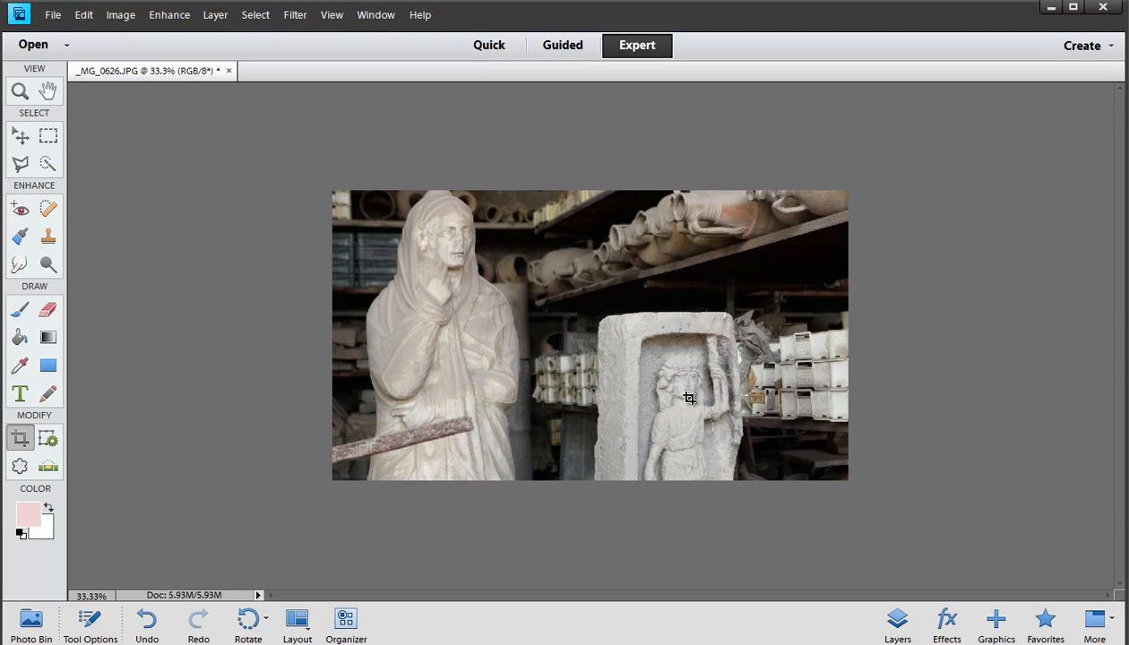
drag(314, 179, 839, 529)
click(782, 493)
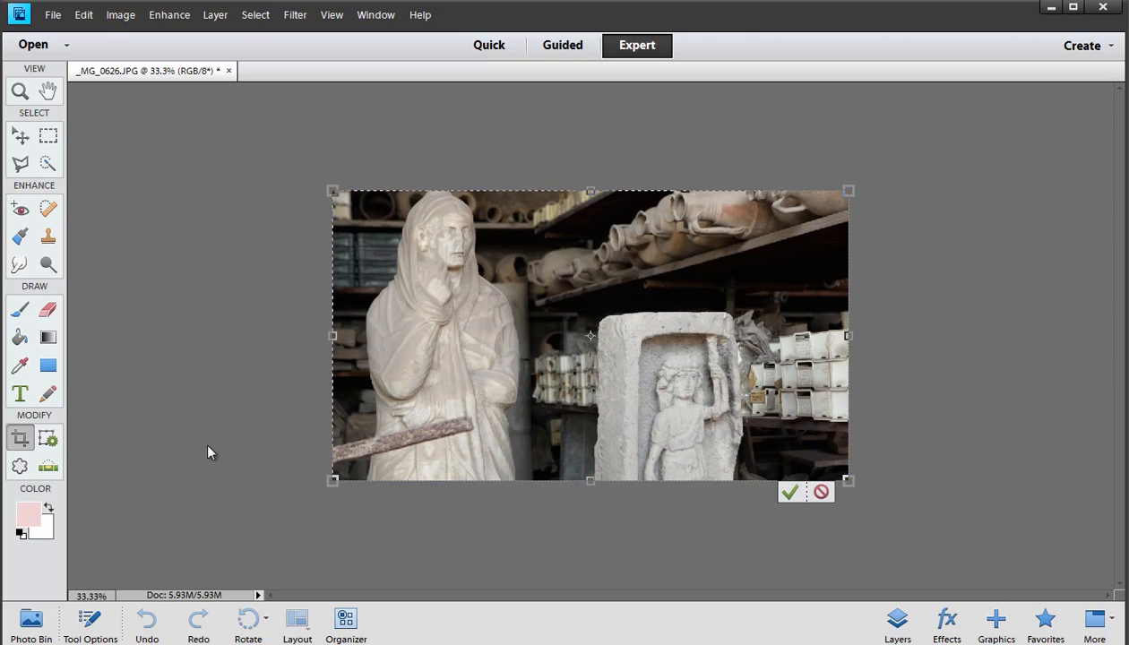
key(Escape)
Step: Reset the foreground and background colors to the default black and white
key(d)
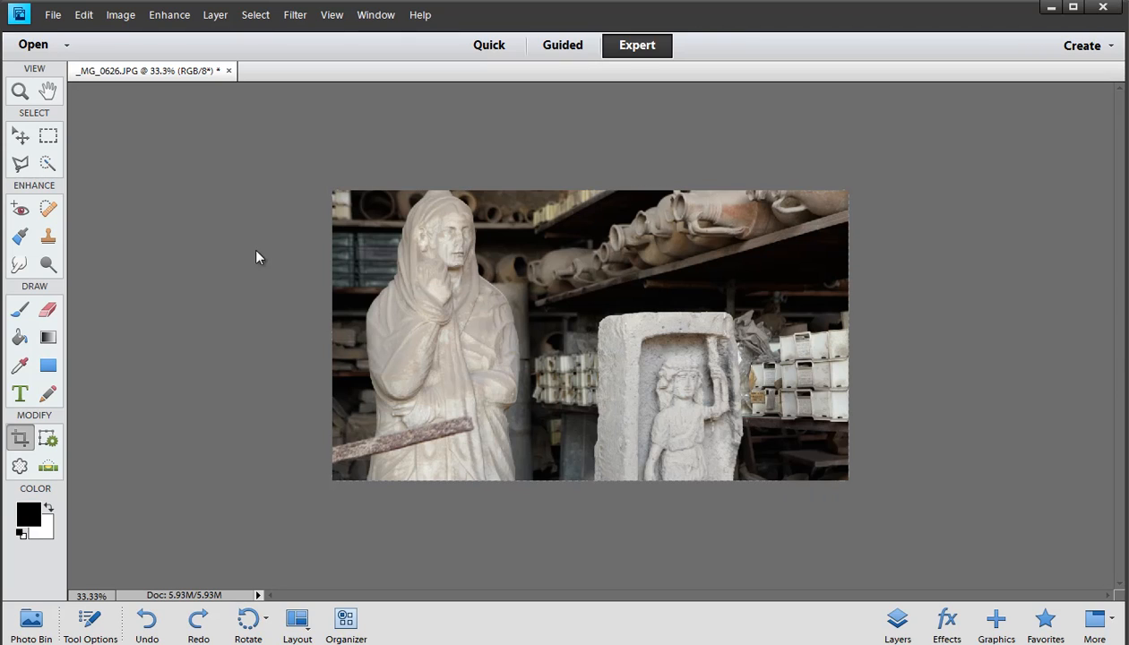
Step: Try enlarging a full-photo crop frame past all its edges to add a border, and undo the crop
drag(306, 159, 1005, 584)
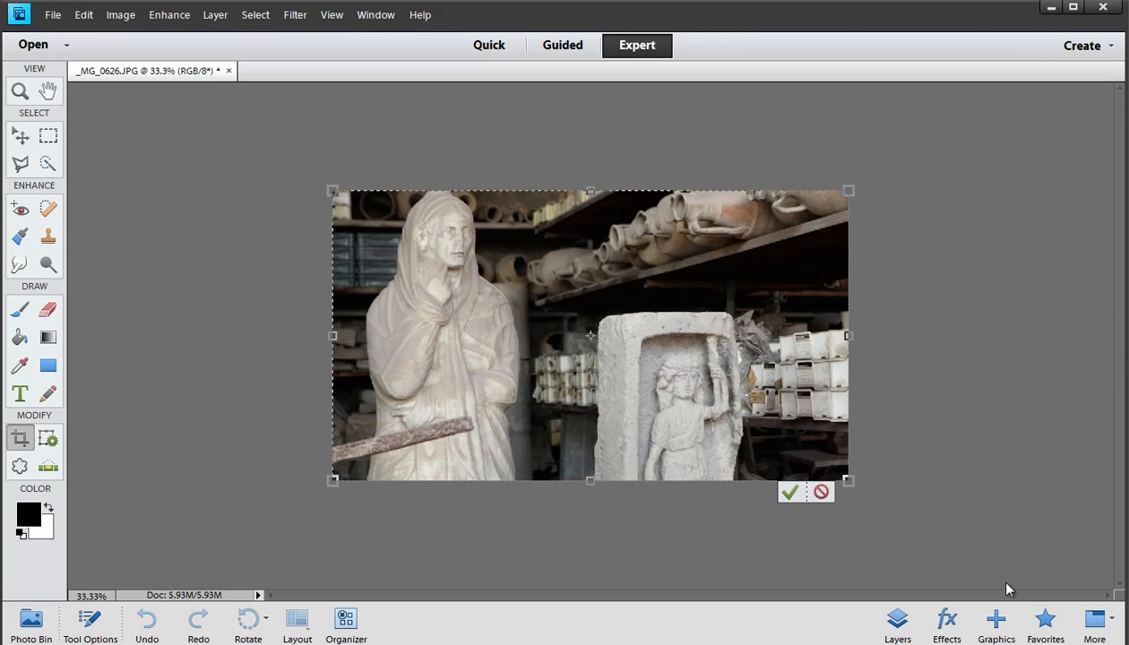
drag(852, 484, 866, 522)
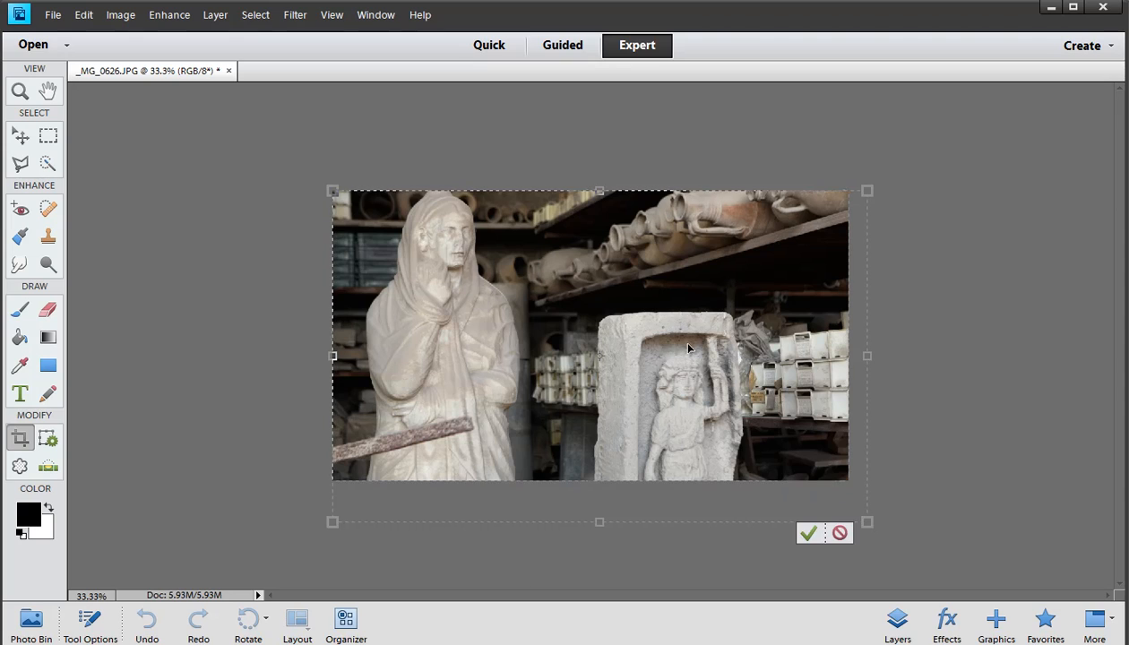
drag(333, 191, 315, 172)
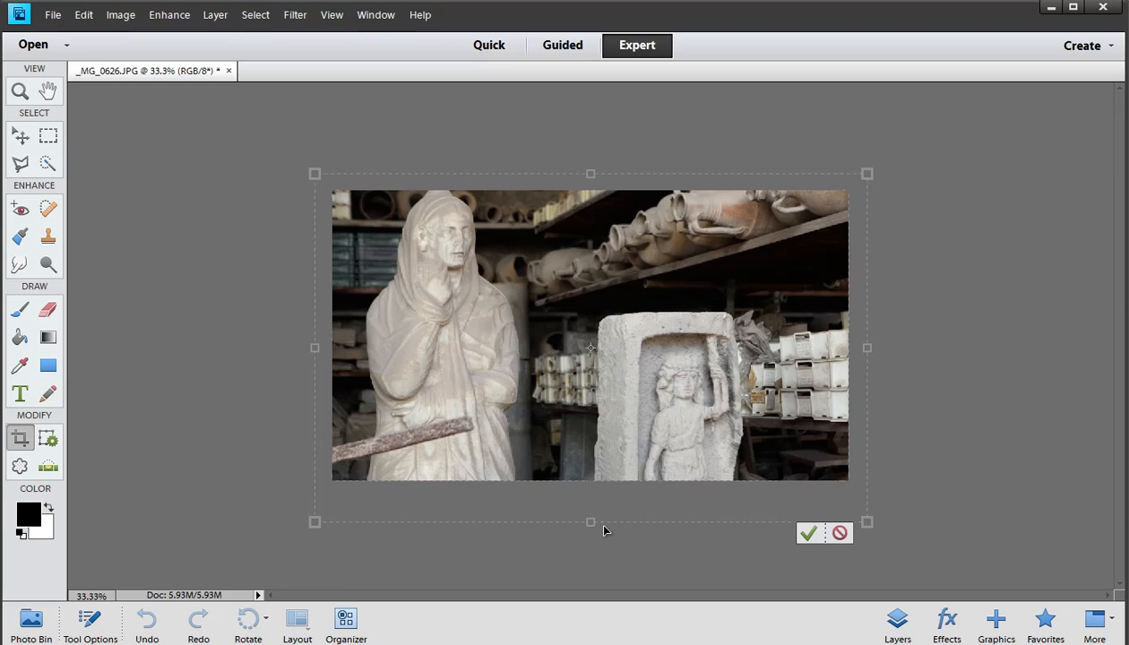
click(808, 534)
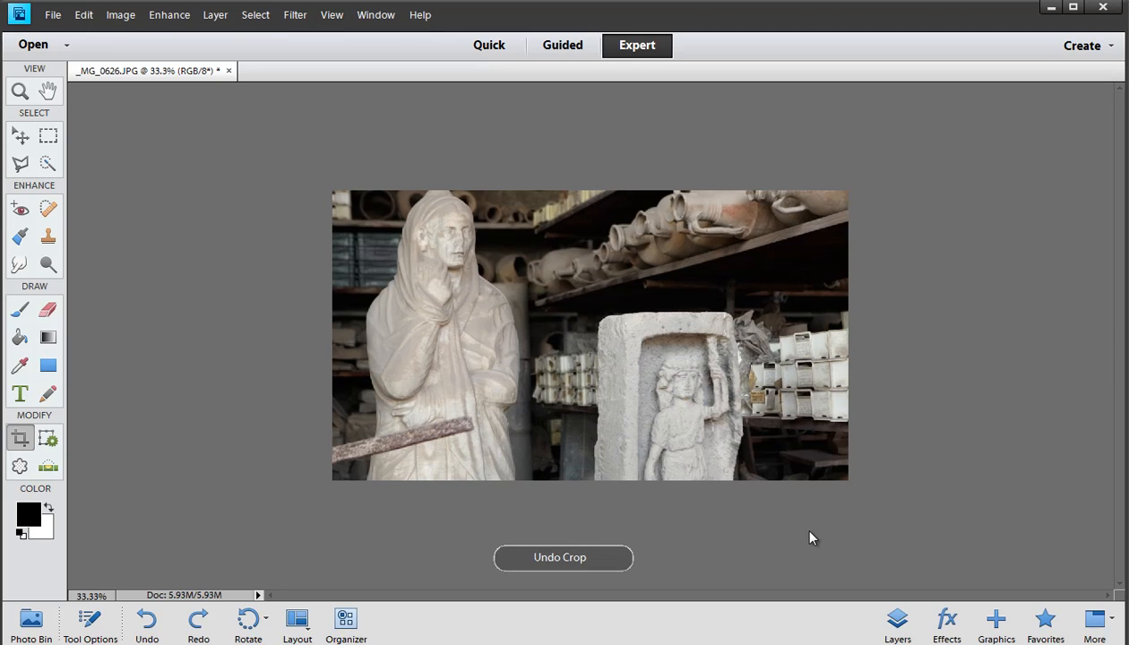
Step: Try cropping to a tilted frame around the hooded statue that reaches above the photo's upper edge, and undo the crop
drag(454, 228, 623, 440)
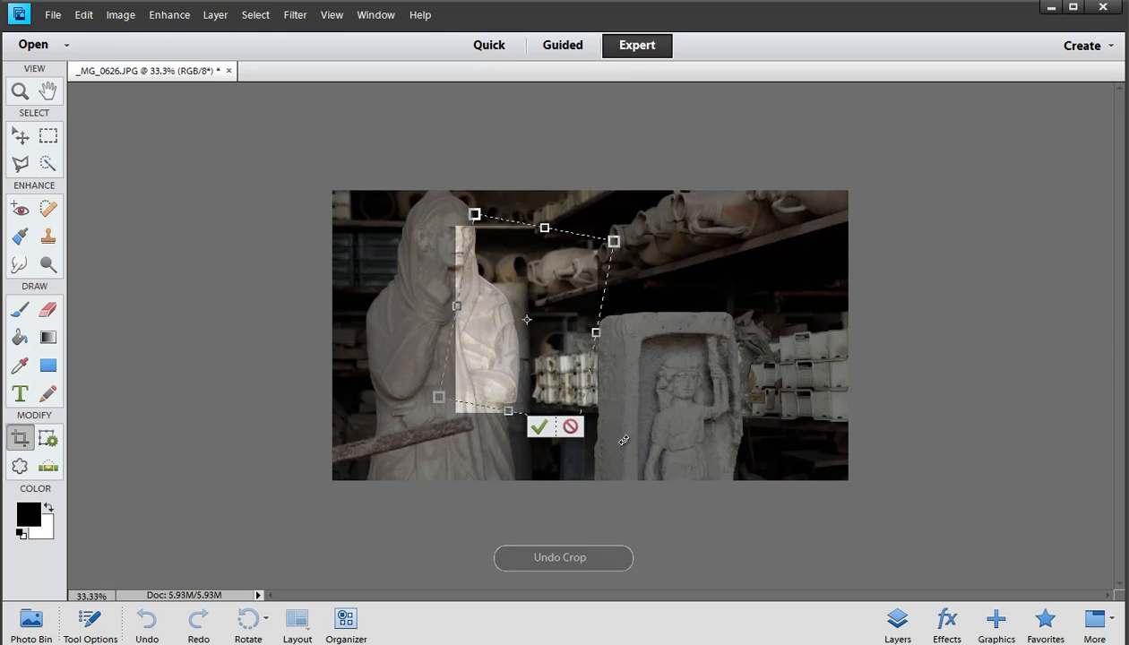
drag(555, 353, 517, 310)
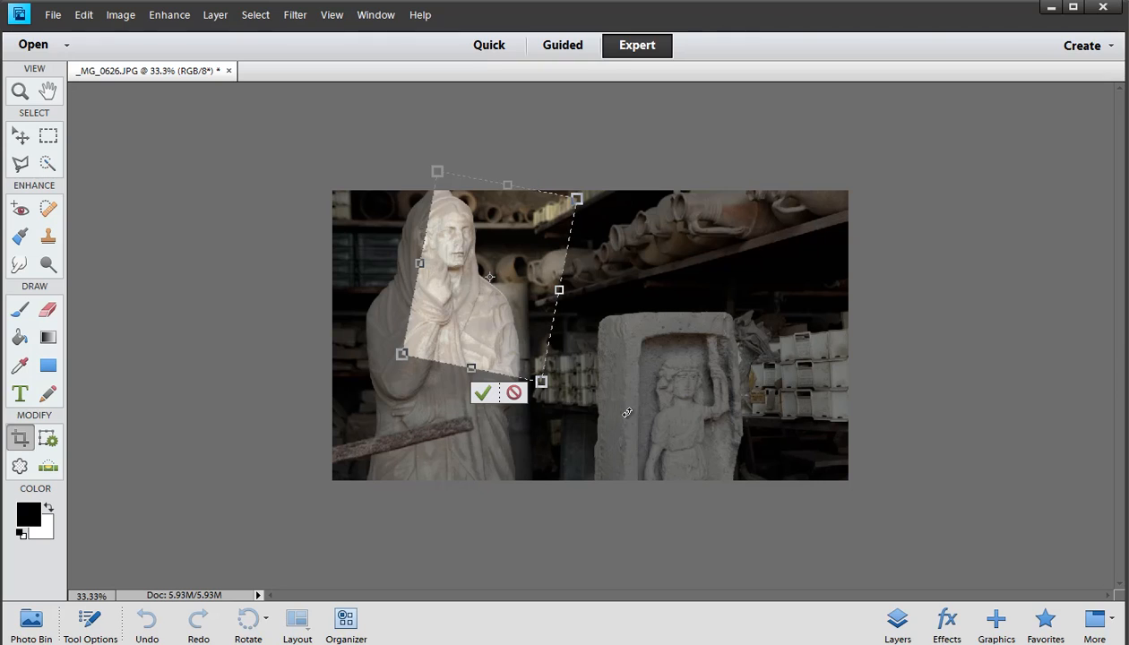
click(481, 392)
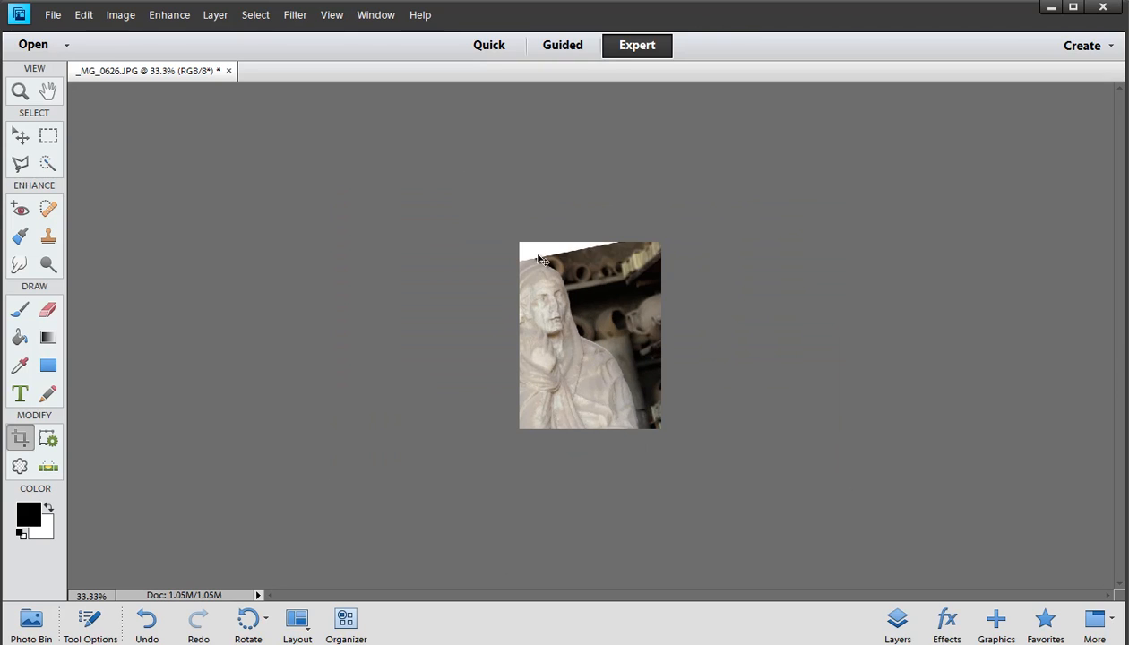
key(ctrl+z)
Step: Crop with a frame extended beyond all edges of the photo, deepest below it, to add a white border
drag(272, 165, 985, 587)
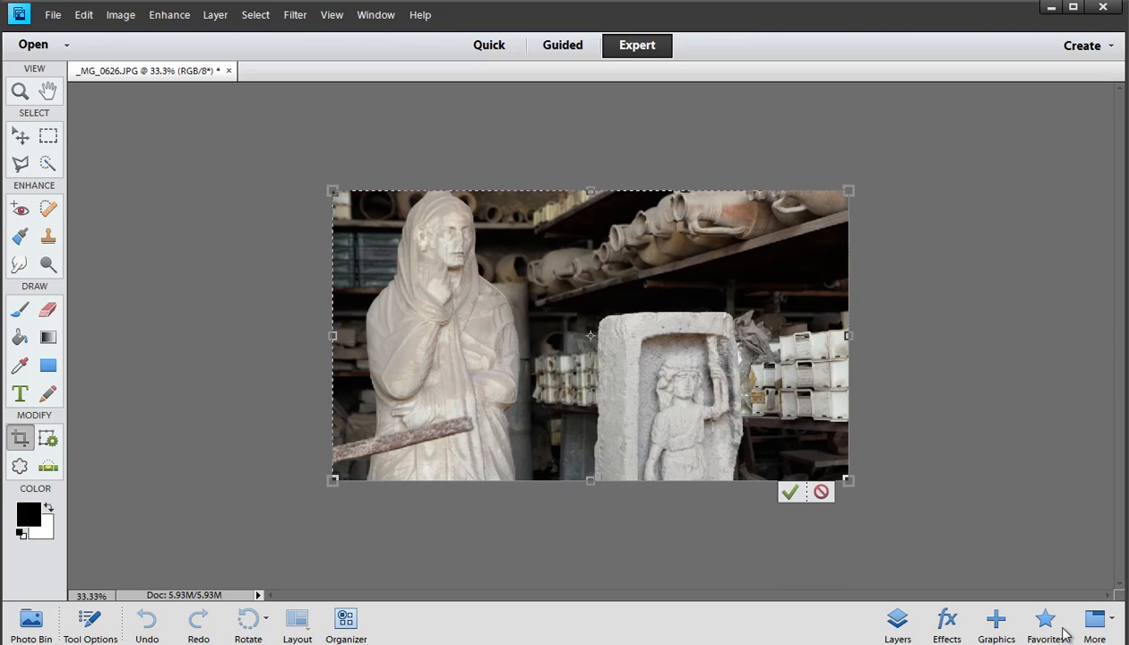
drag(852, 482, 863, 523)
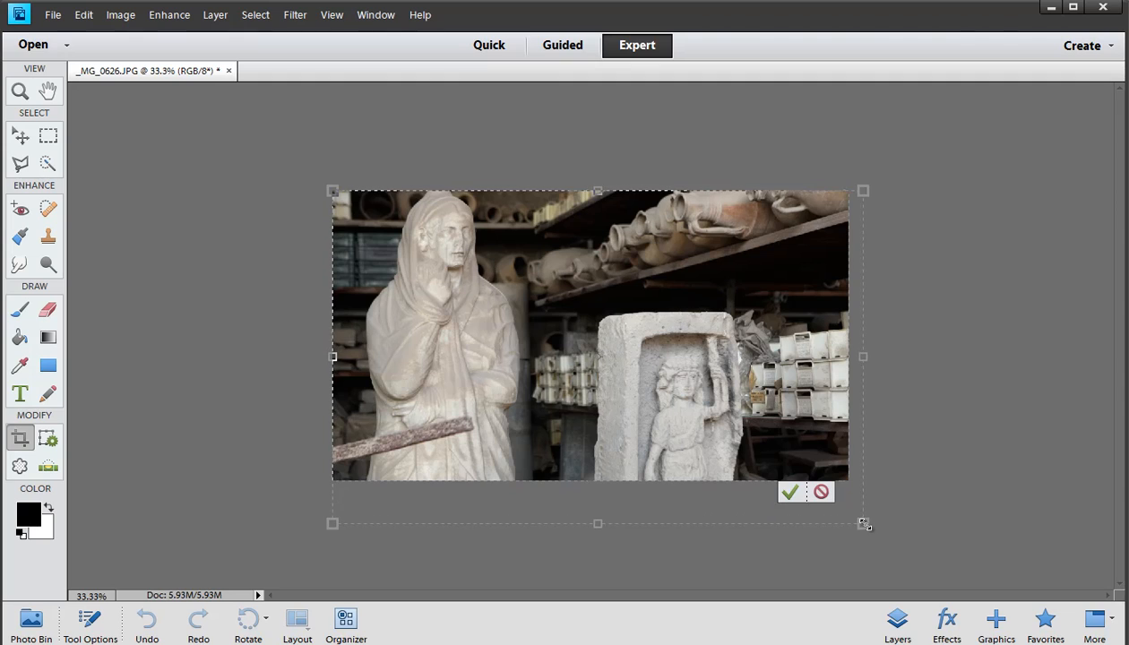
drag(332, 190, 314, 173)
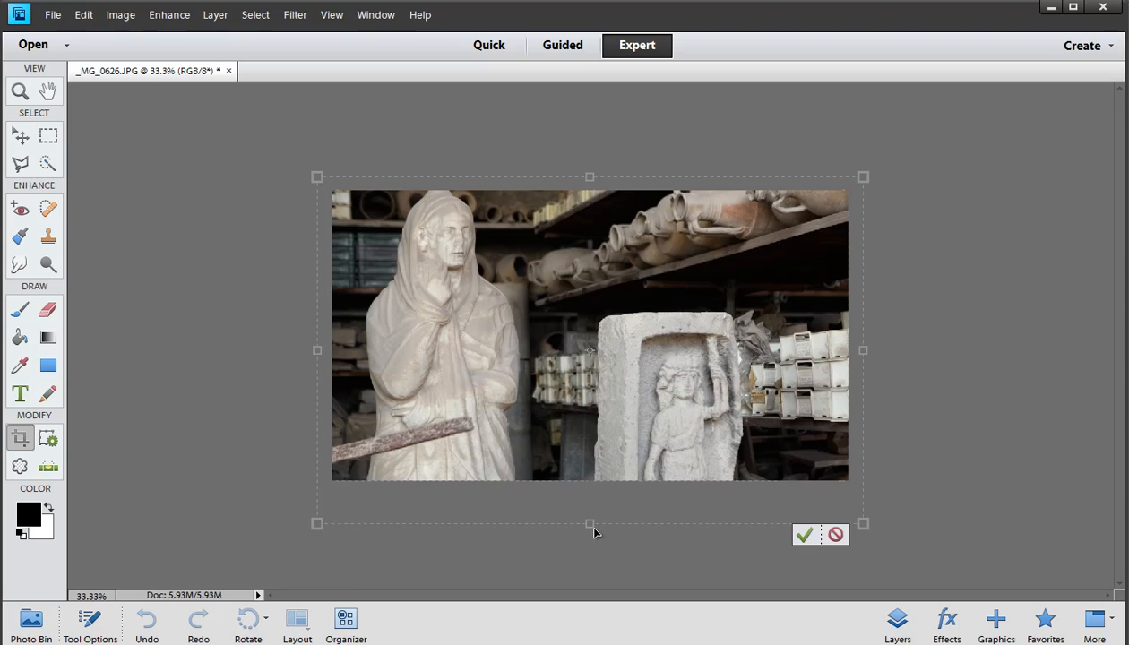
drag(589, 523, 589, 518)
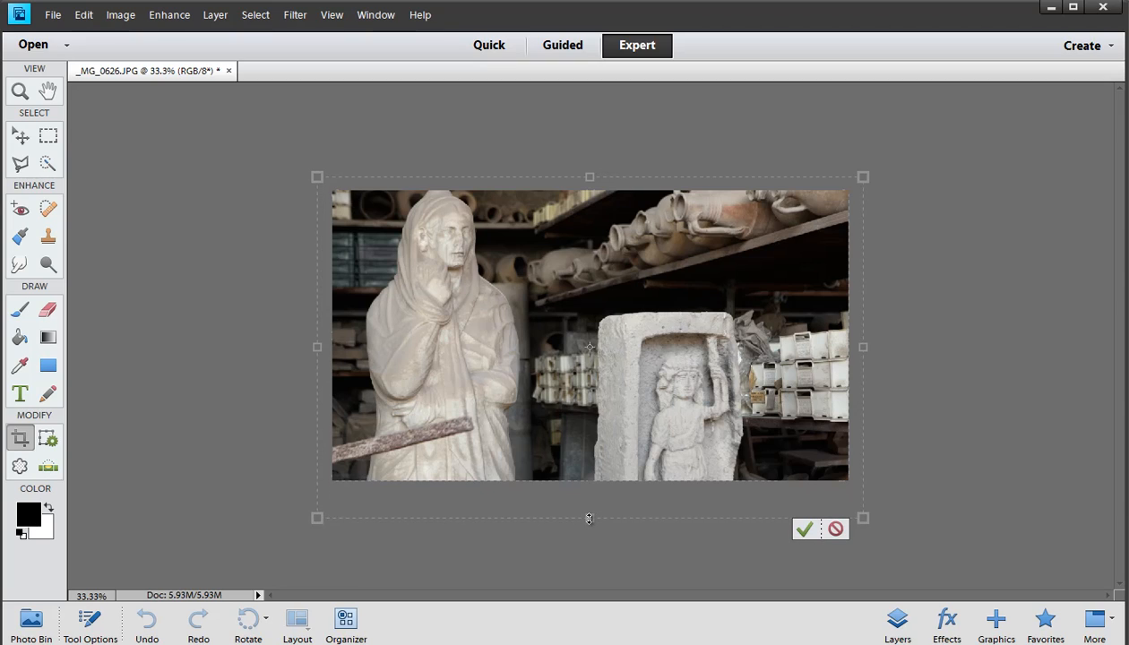
key(Up)
key(Up)
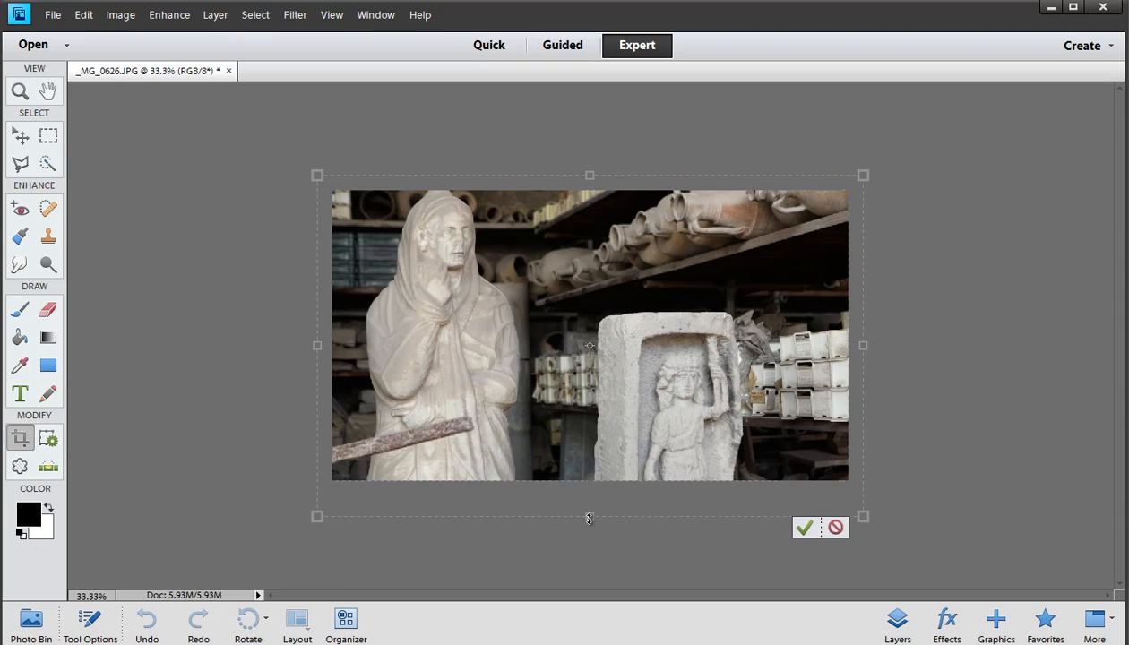
key(Left)
key(Left)
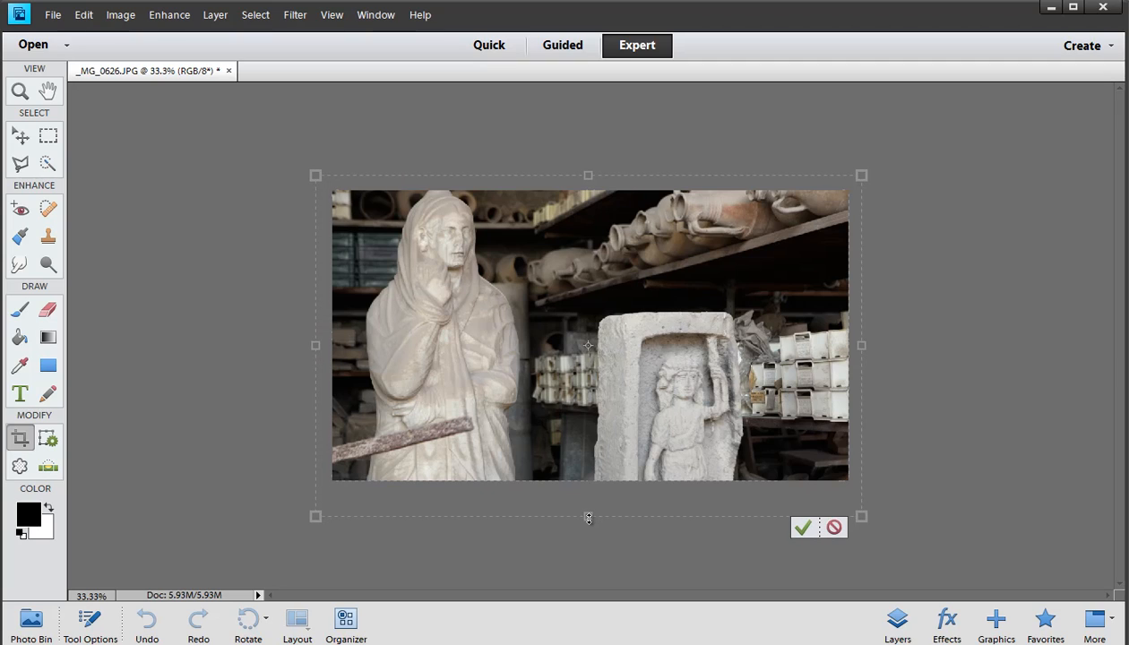
key(Right)
key(Right)
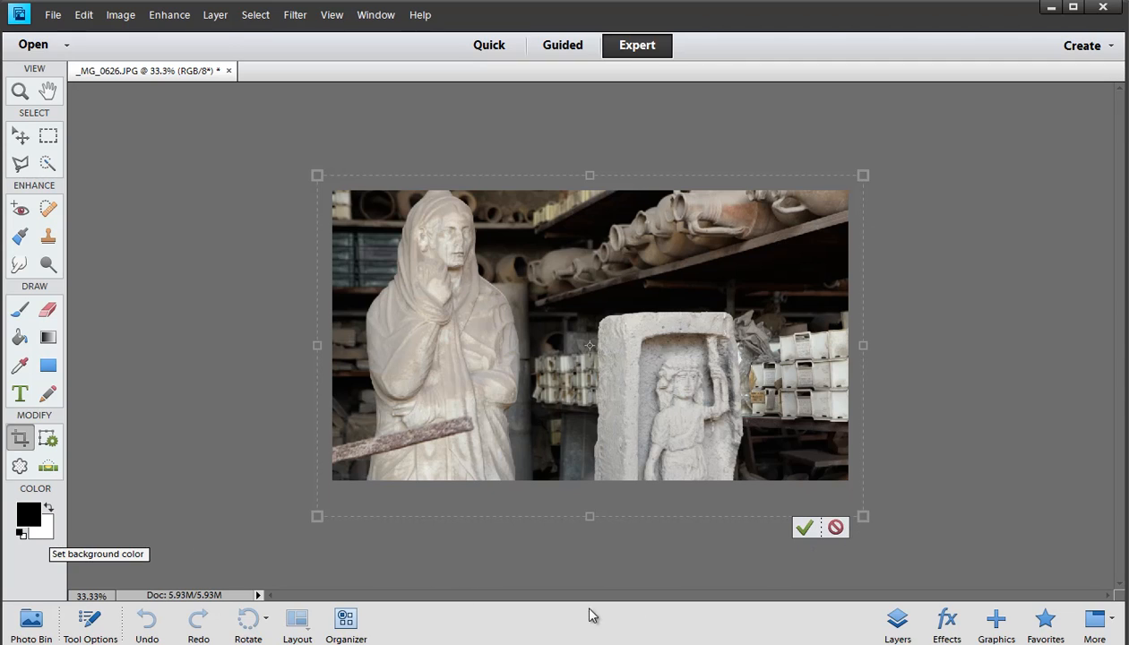
click(804, 528)
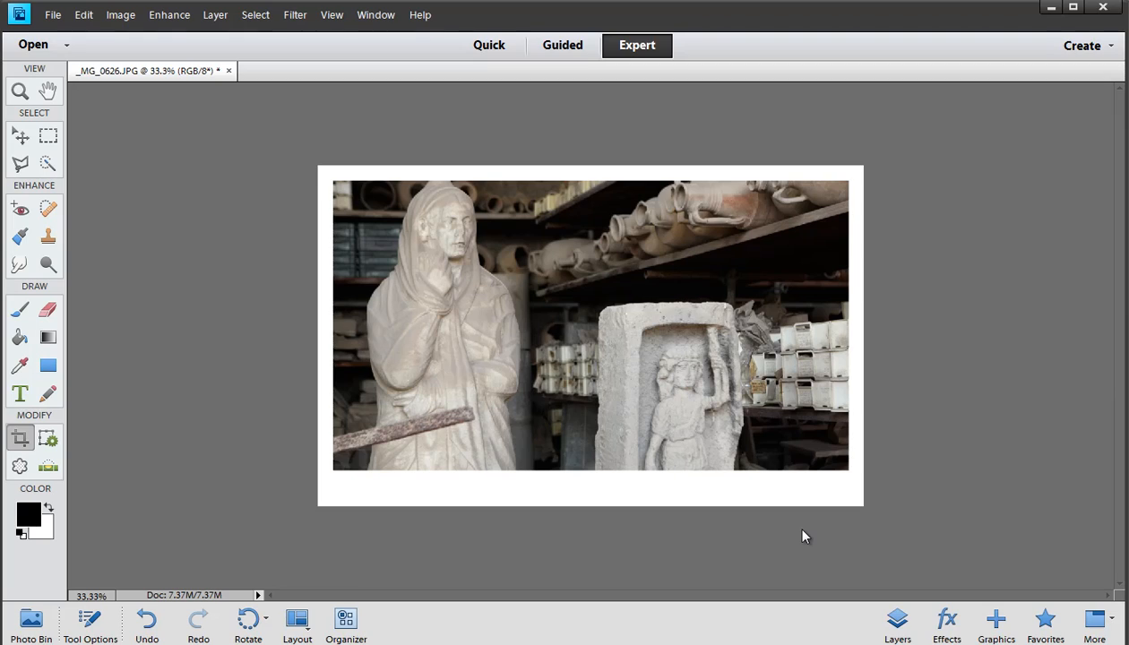